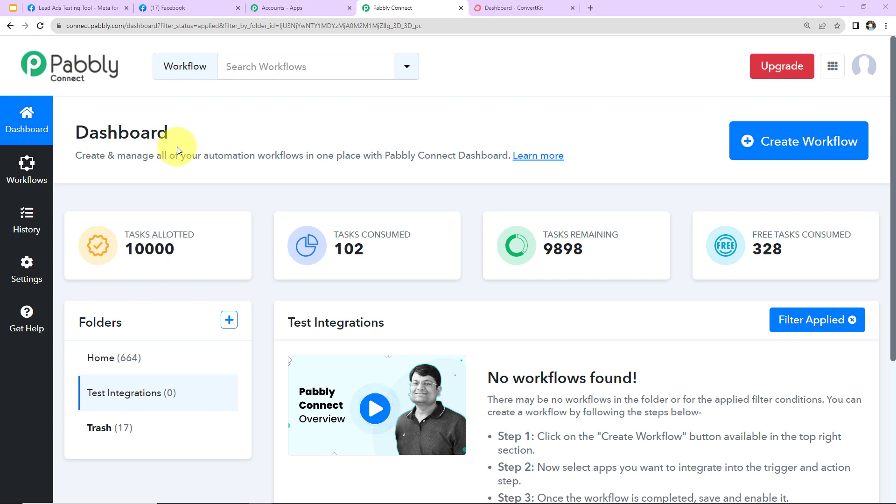
Create a new workflow named 'Create ConvertKit Subscriber from Facebook Lead Ads'.
left_click(774, 158)
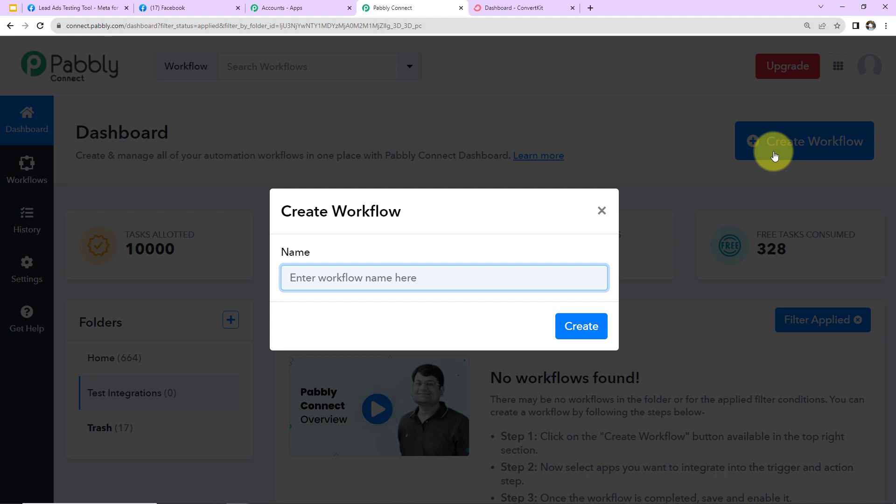
type("Create ConvertKit Subscriber from Facebook Lead Ads")
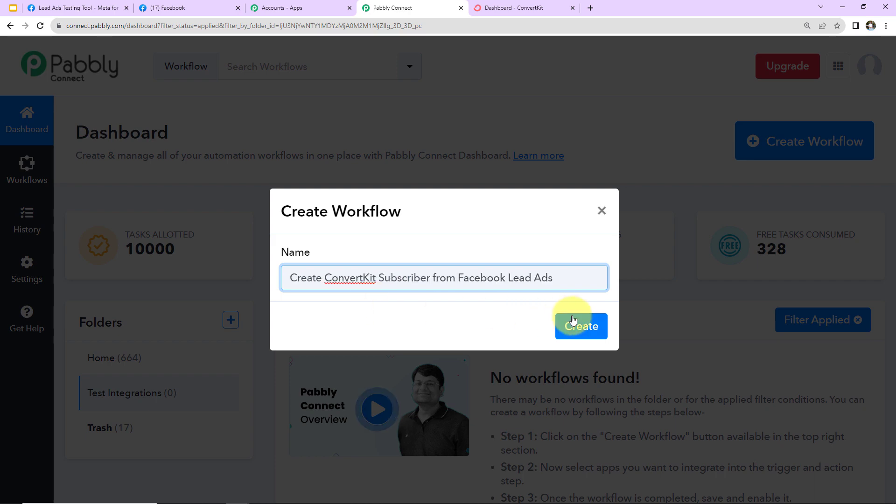
left_click(578, 327)
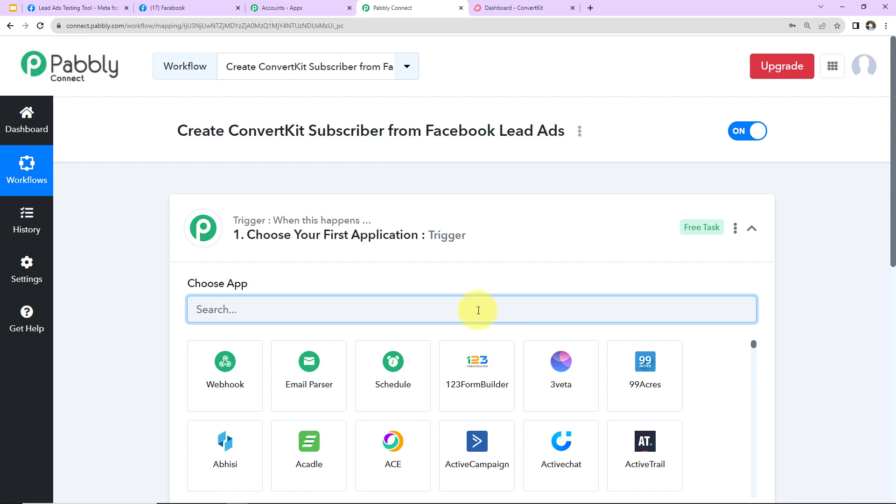
Search 'facebook' and pick Facebook Lead Ads as the trigger app.
left_click(752, 228)
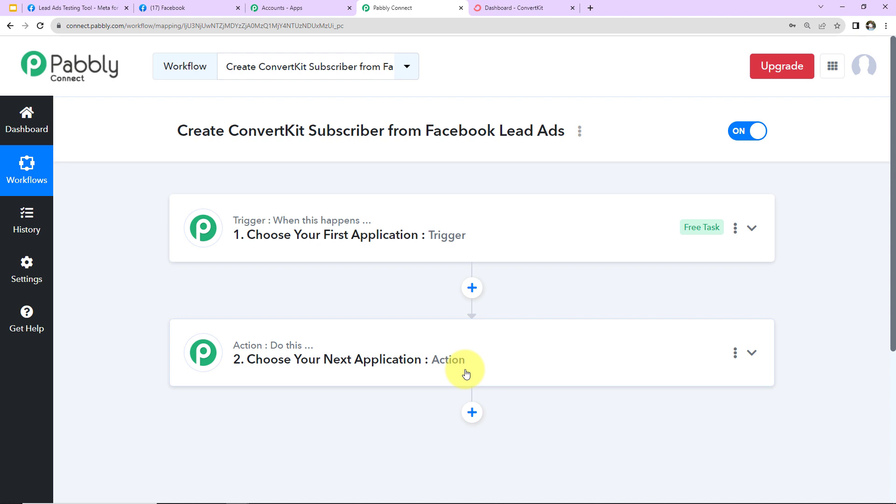
left_click(490, 249)
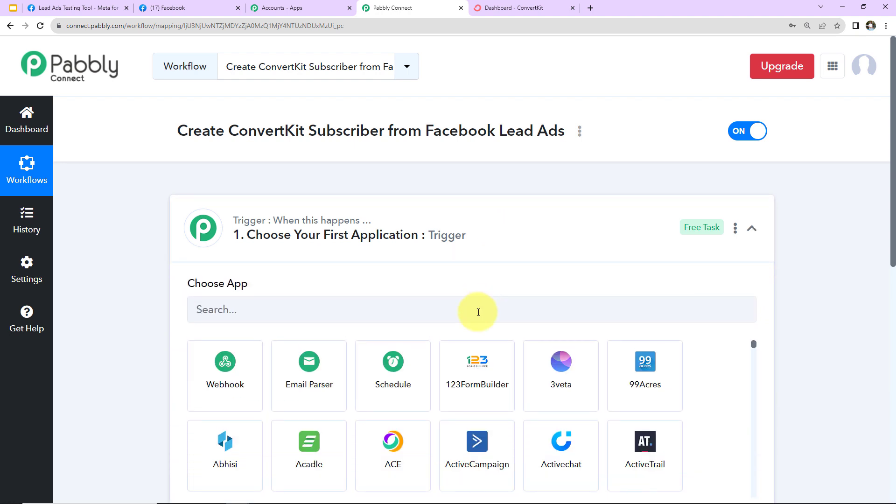
left_click(479, 311)
type("facebook")
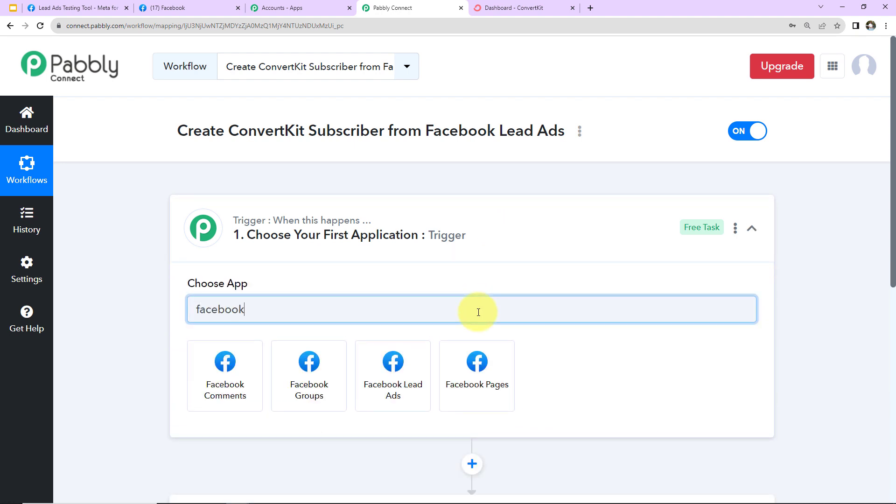
left_click(393, 374)
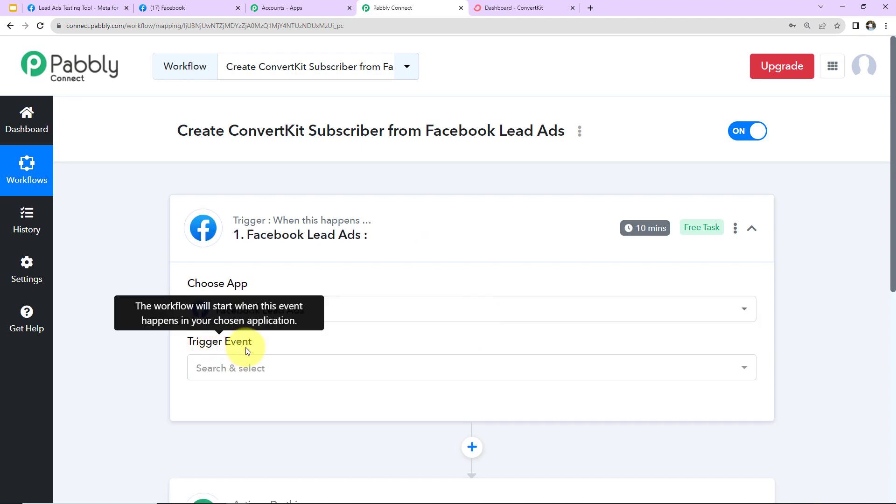
Choose New Lead (Instant) as the trigger event and start the account connection.
left_click(246, 368)
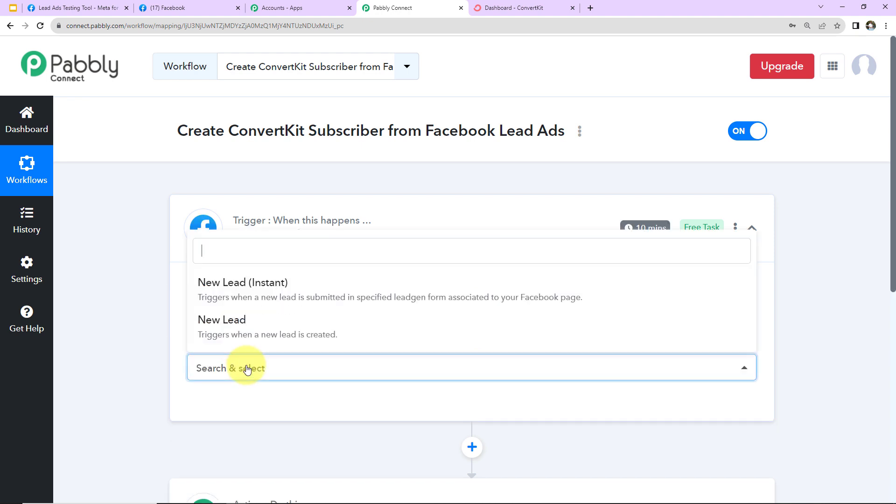
left_click(236, 299)
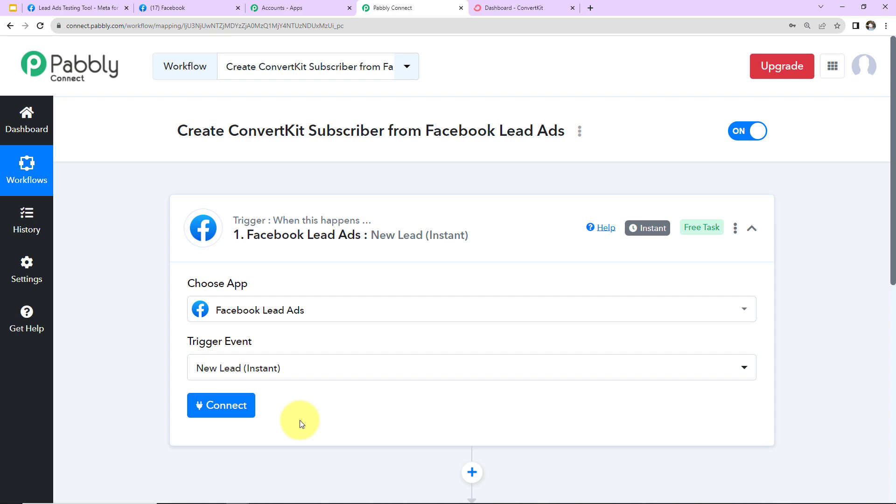
left_click(240, 406)
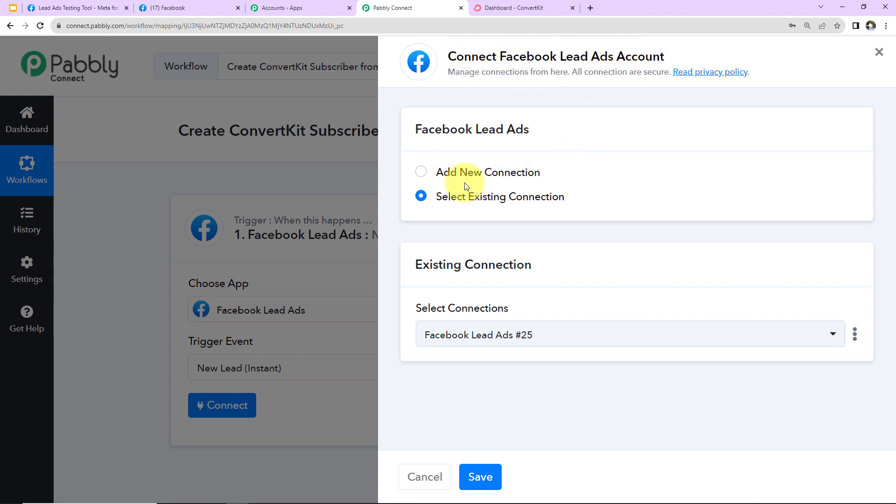
Add and authorize a new Facebook Lead Ads connection, revealing the Page and LeadGen Form fields.
left_click(422, 174)
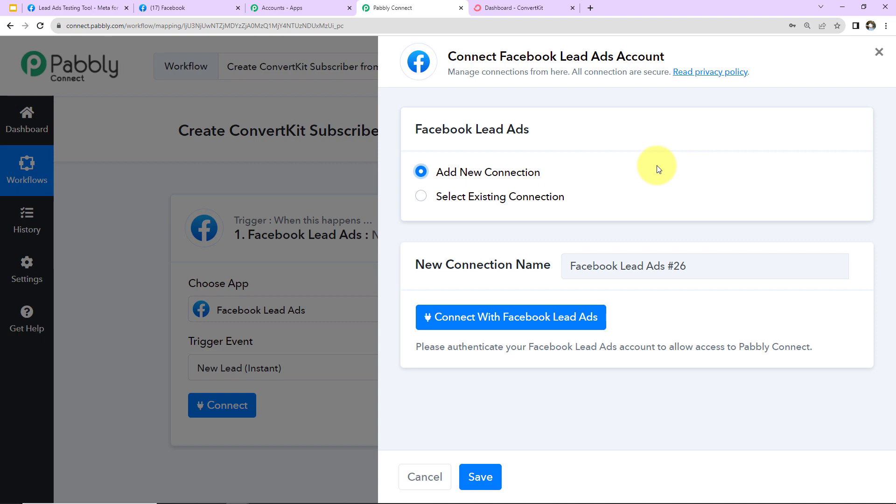
left_click(530, 316)
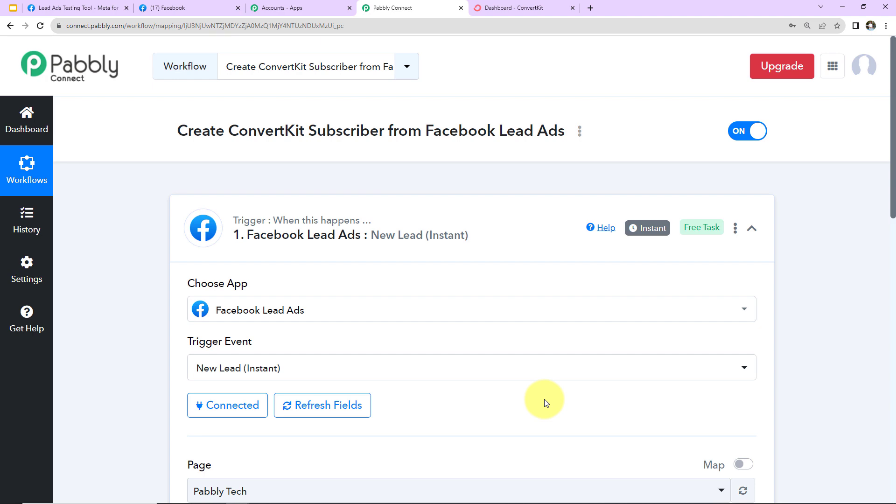
scroll(462, 379, "down", 5)
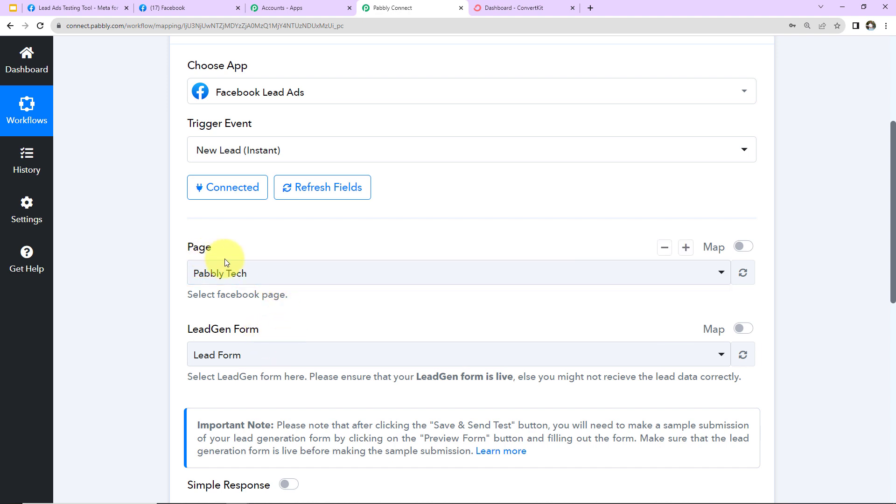
left_click(179, 4)
Look through Facebook's Pages you manage for Ayush Herbal Store, then return to Pabbly Connect.
left_click(444, 55)
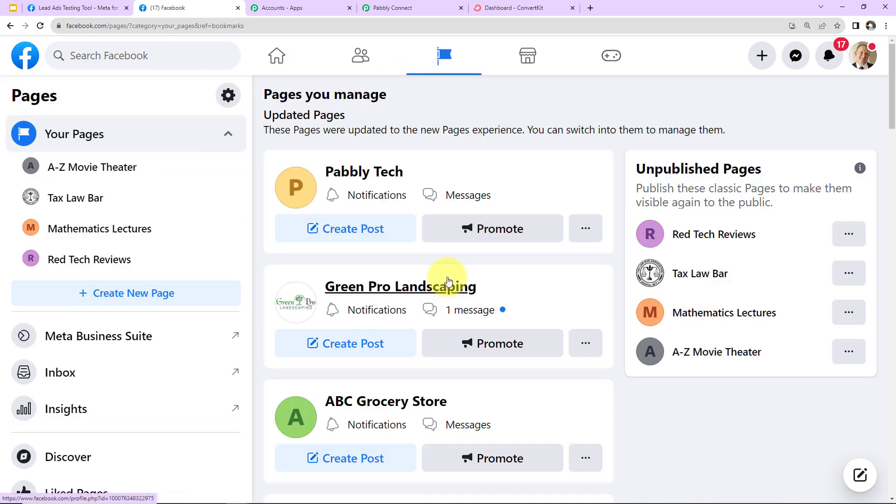
scroll(446, 284, "down", 5)
scroll(448, 281, "down", 5)
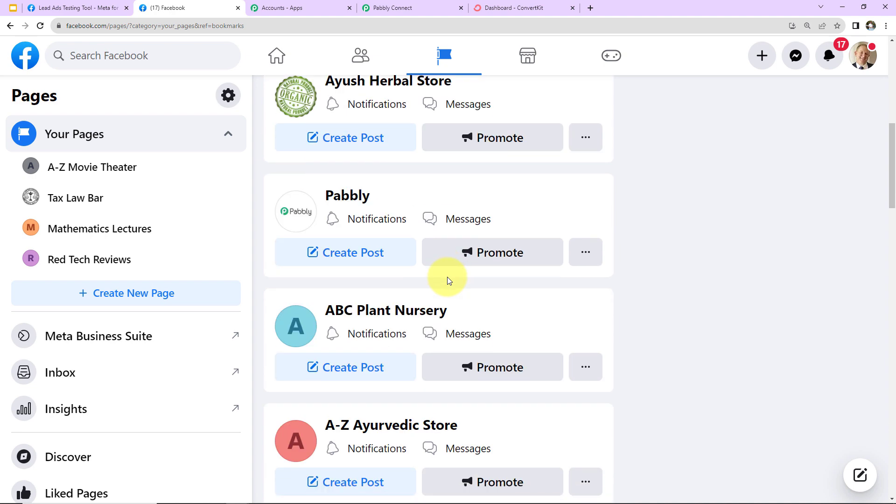
scroll(448, 280, "up", 3)
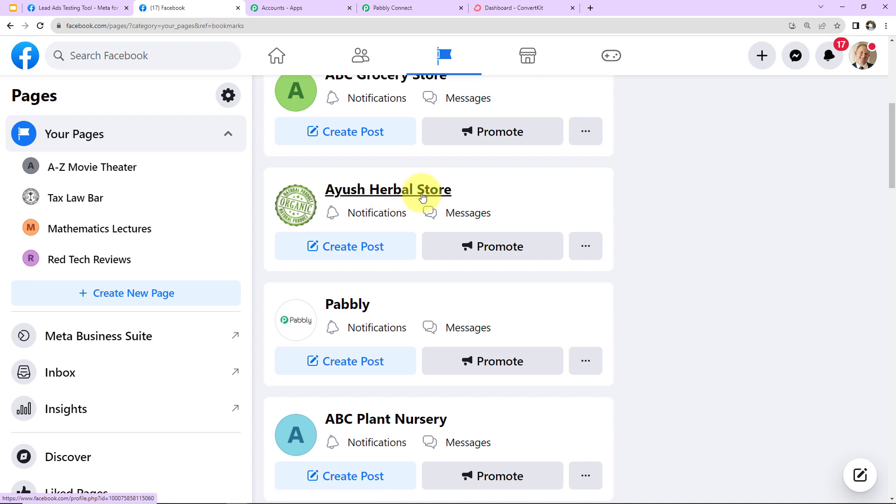
left_click(396, 8)
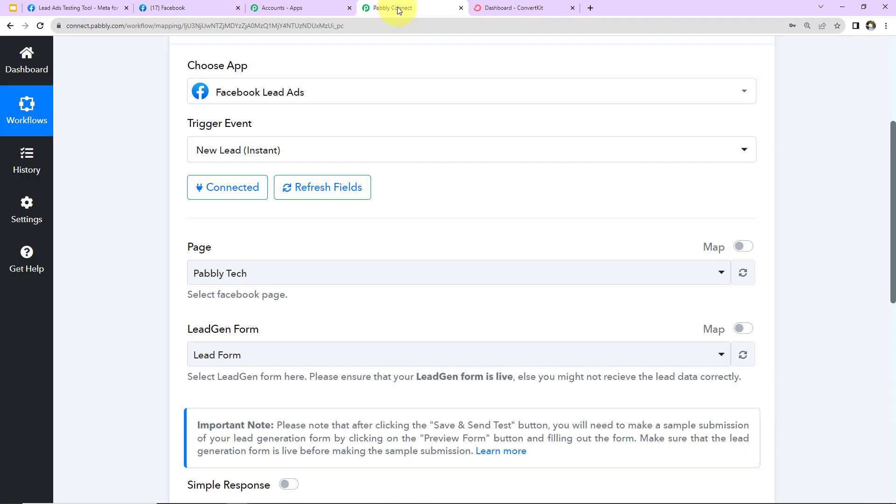
Set the trigger page to Ayush Herbal Store with Organic Product Brochure Form and send a test request.
left_click(249, 274)
type("Ayu")
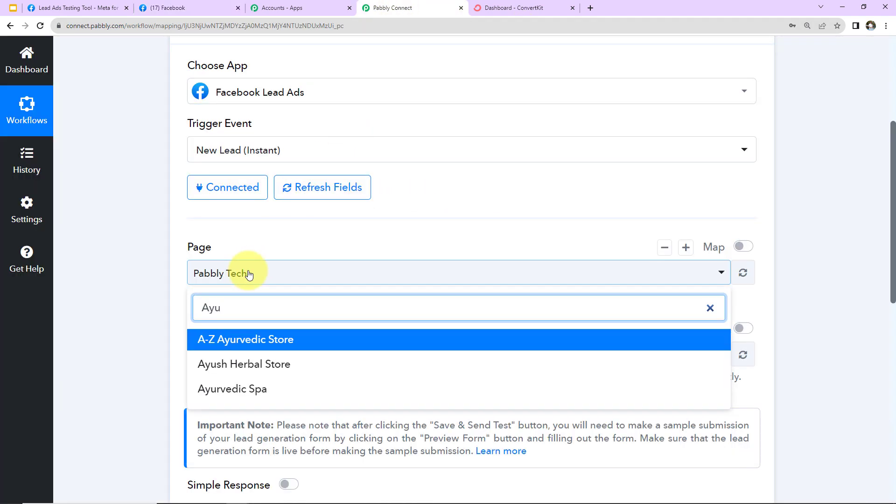
left_click(243, 366)
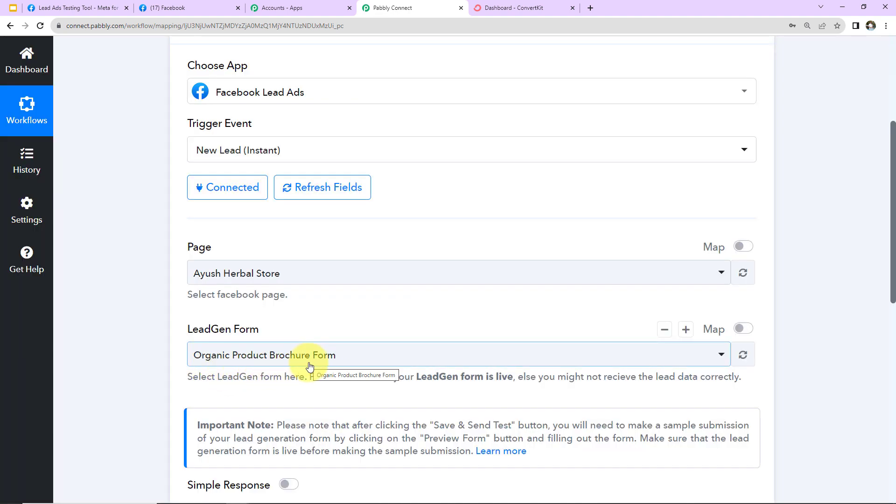
scroll(310, 367, "down", 3)
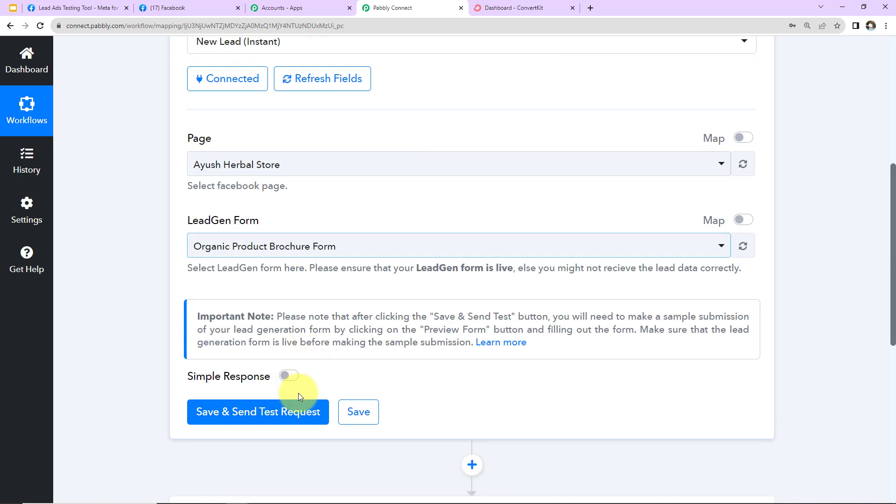
left_click(303, 411)
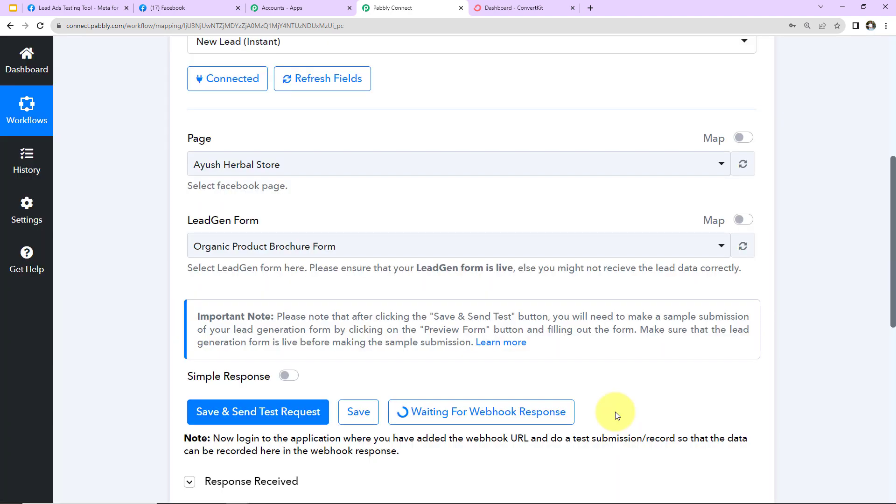
scroll(615, 412, "down", 5)
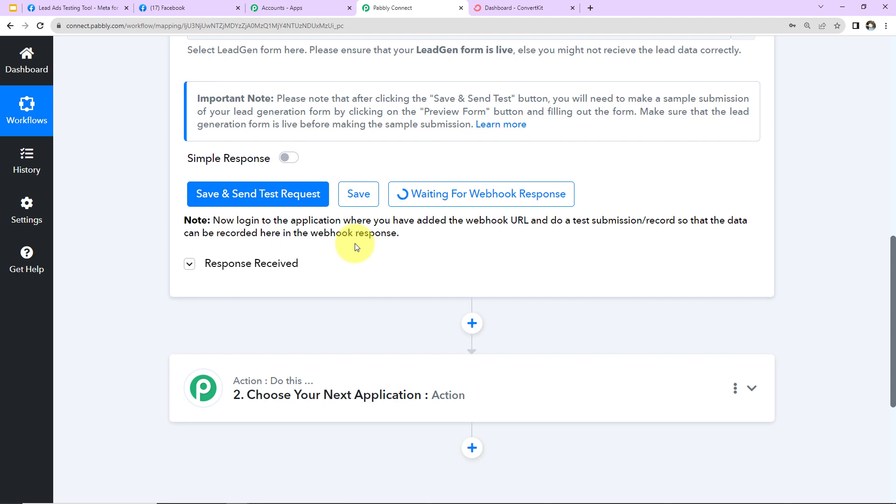
In the Lead Ads Testing Tool, select Ayush Herbal Store and preview its lead form.
left_click(89, 9)
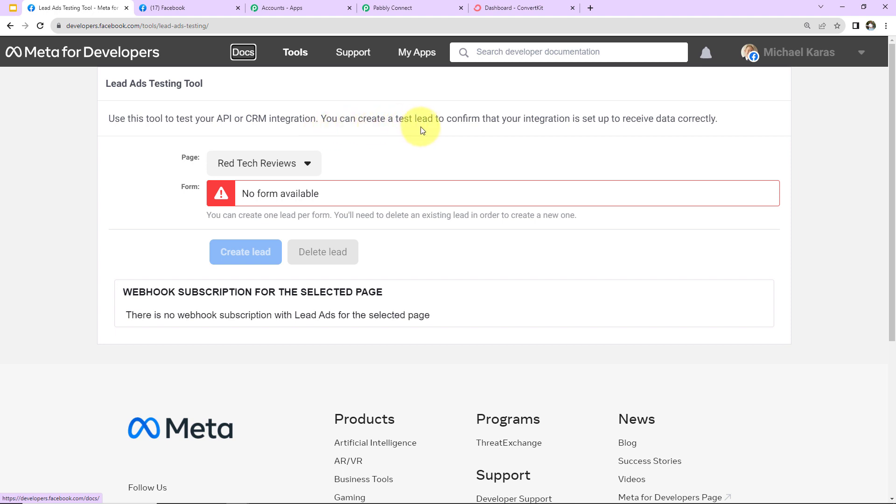
left_click(308, 169)
scroll(287, 400, "down", 5)
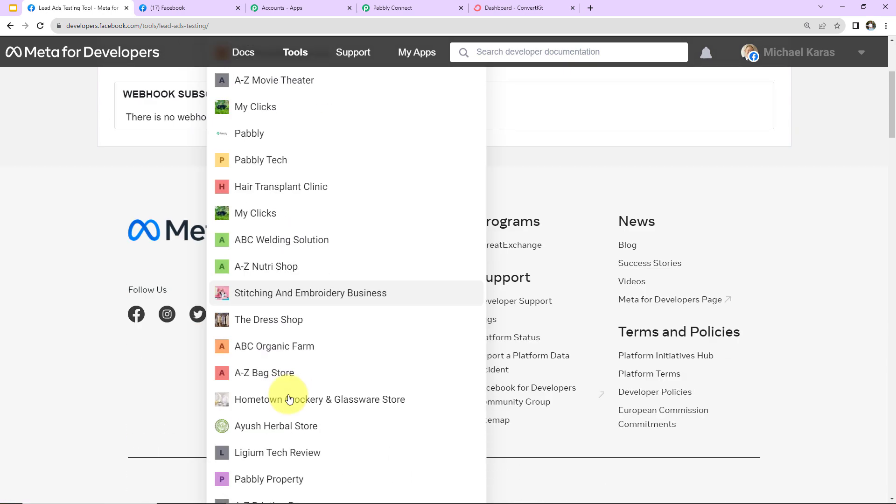
left_click(287, 401)
scroll(154, 289, "up", 5)
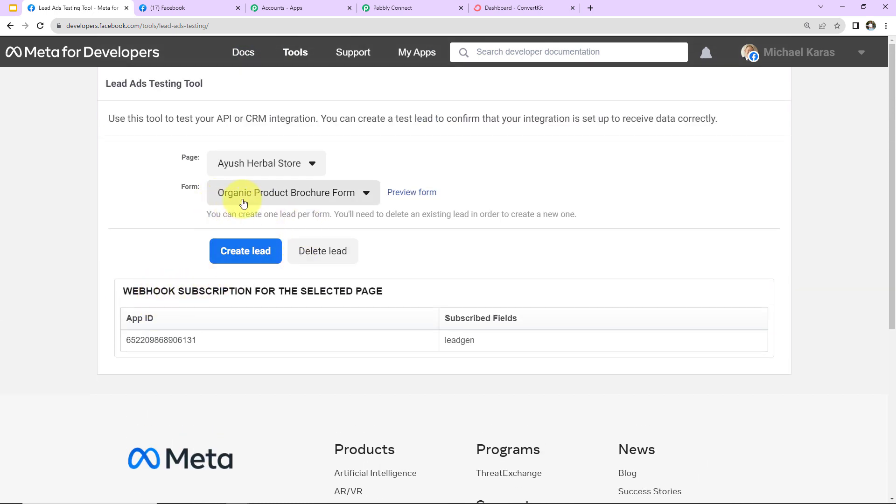
left_click(411, 195)
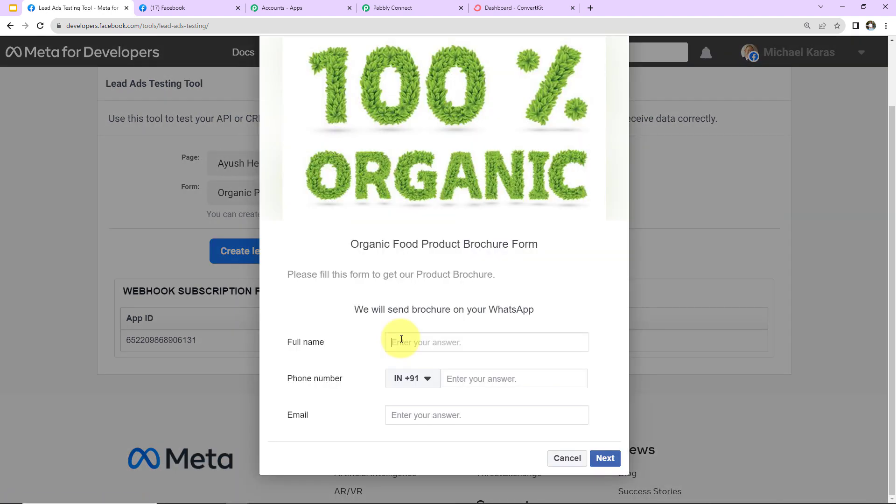
Fill in the form's name, phone and email, submit the test lead, and return to Pabbly Connect.
type("Smart Person")
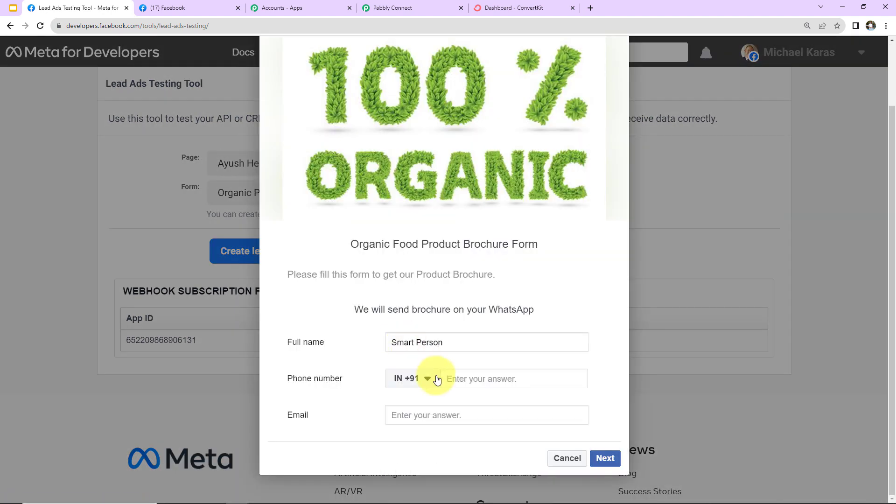
left_click(458, 379)
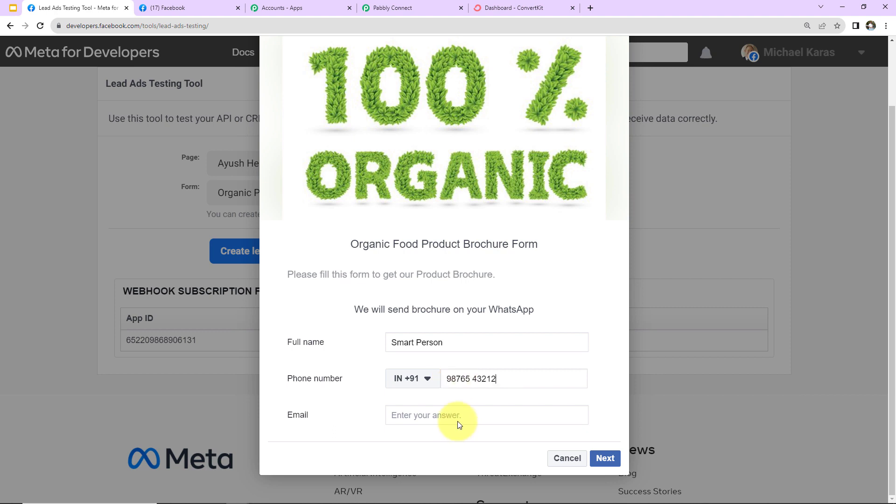
left_click(460, 411)
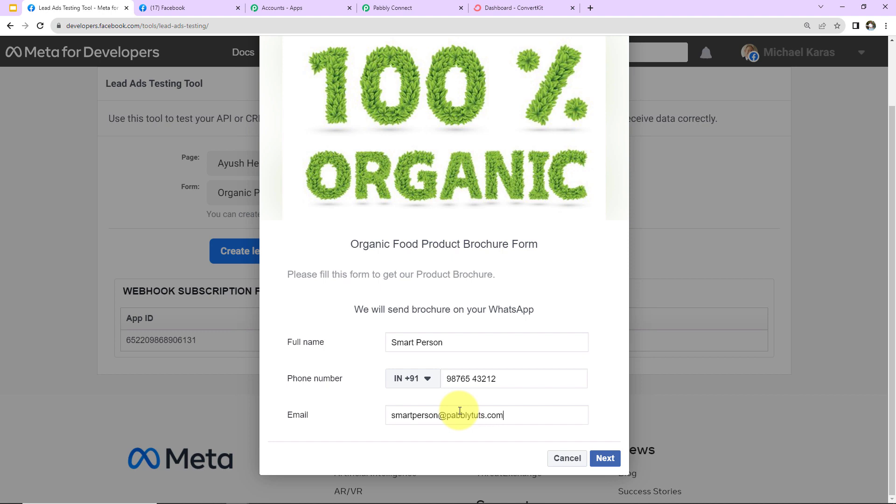
left_click(600, 458)
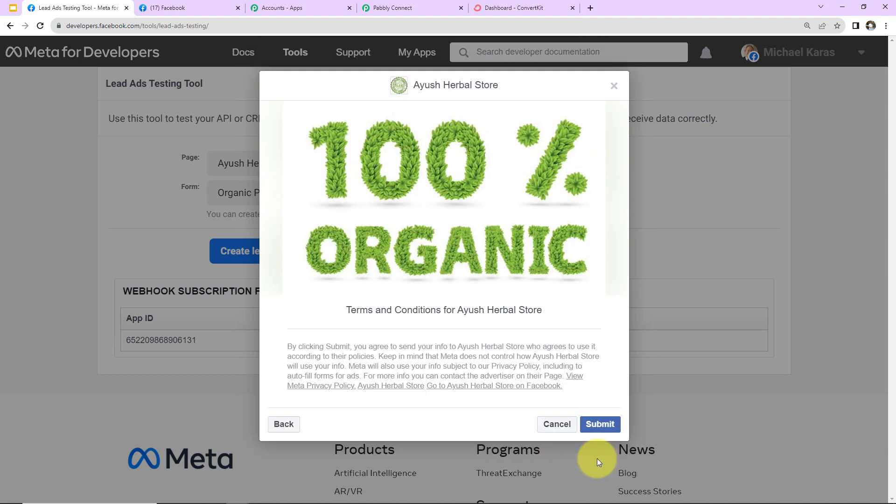
left_click(599, 426)
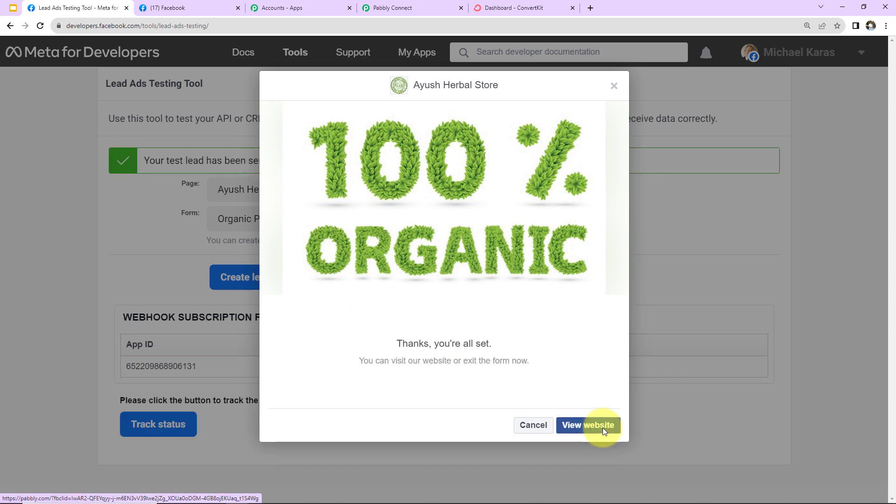
left_click(416, 10)
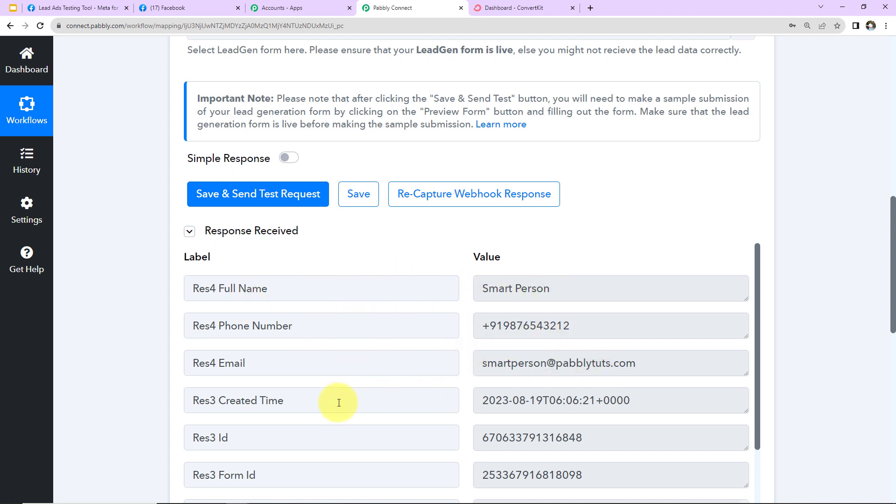
Review the received lead data and expand the '2. Choose Your Next Application' step.
scroll(791, 380, "down", 4)
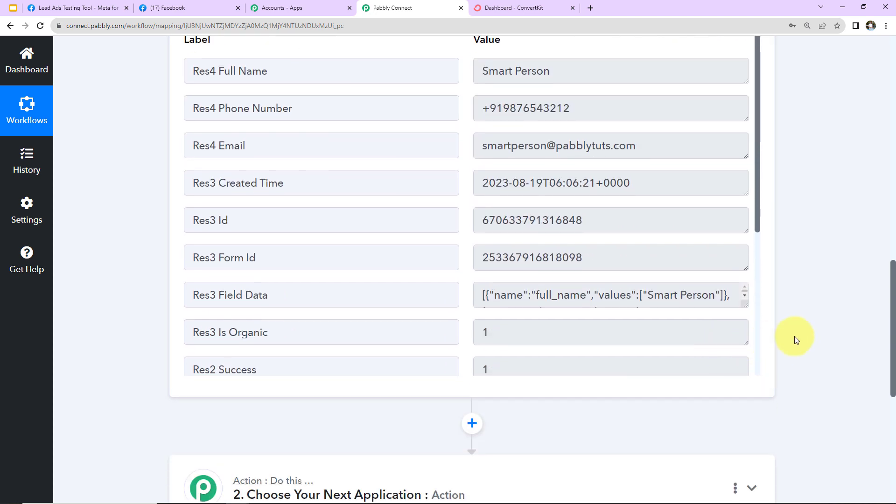
scroll(686, 223, "up", 2)
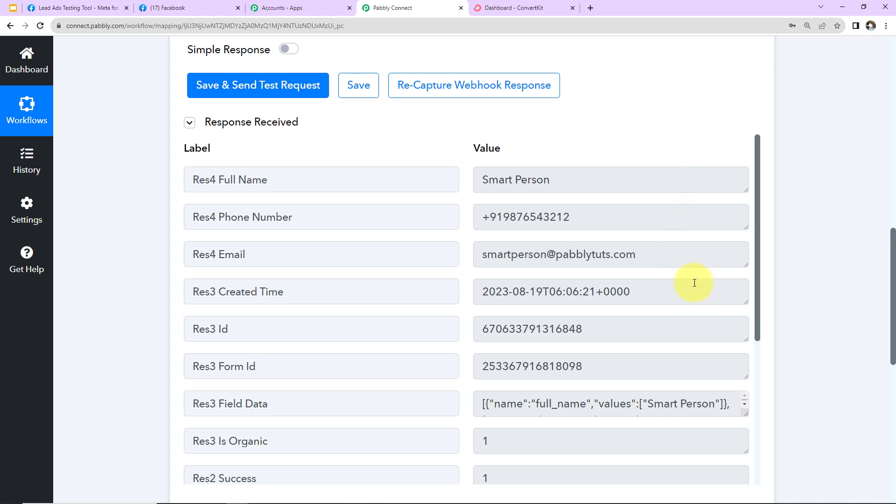
scroll(821, 260, "down", 8)
left_click(436, 170)
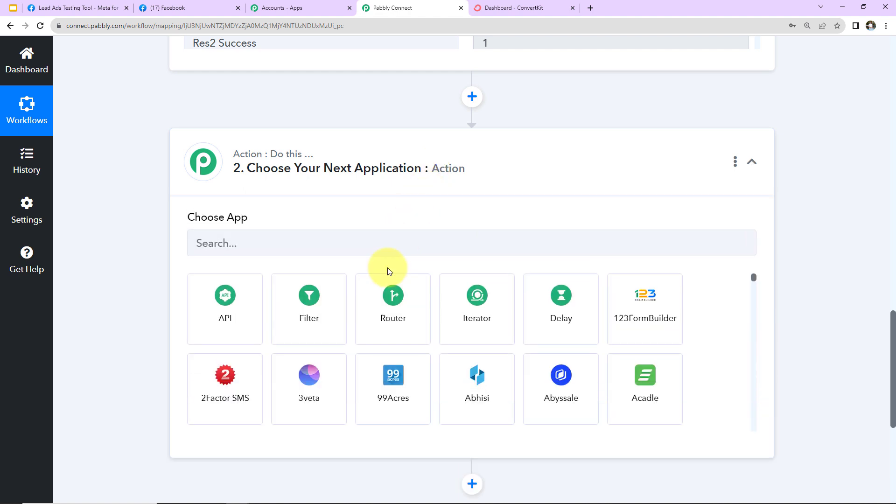
Set the action app to ConvertKit with the 'Add Subscriber to a Form' event.
type("conver")
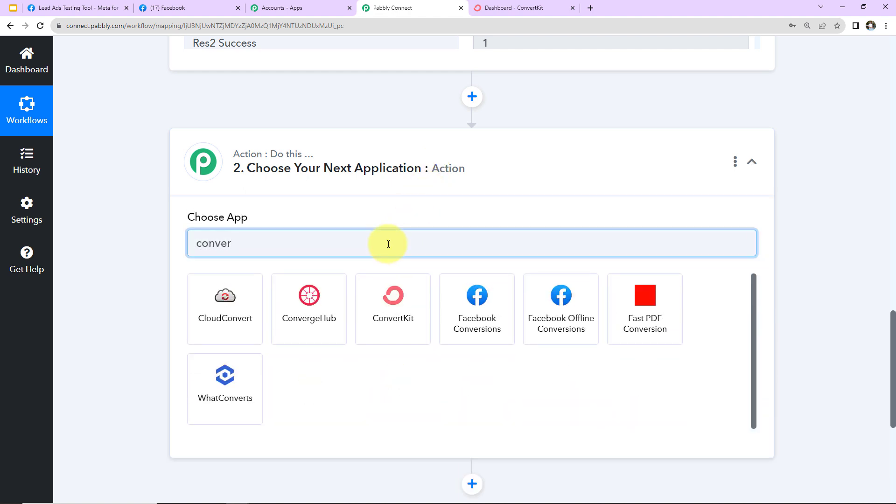
left_click(393, 297)
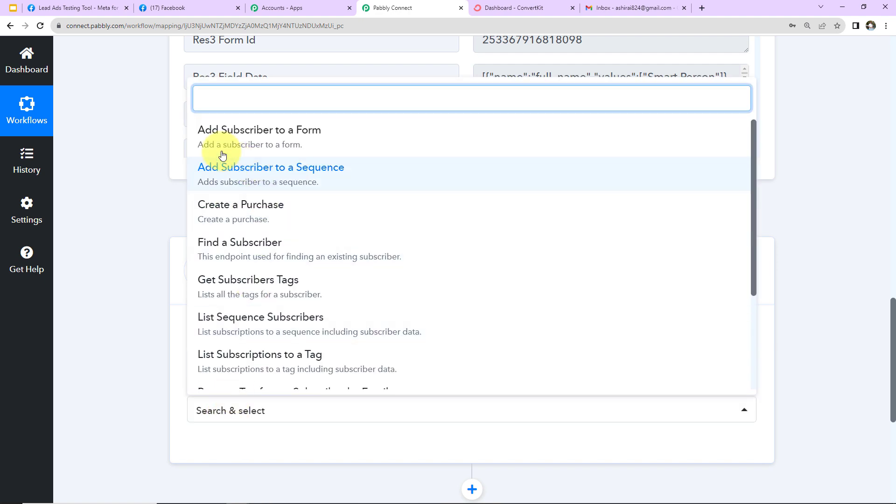
left_click(310, 138)
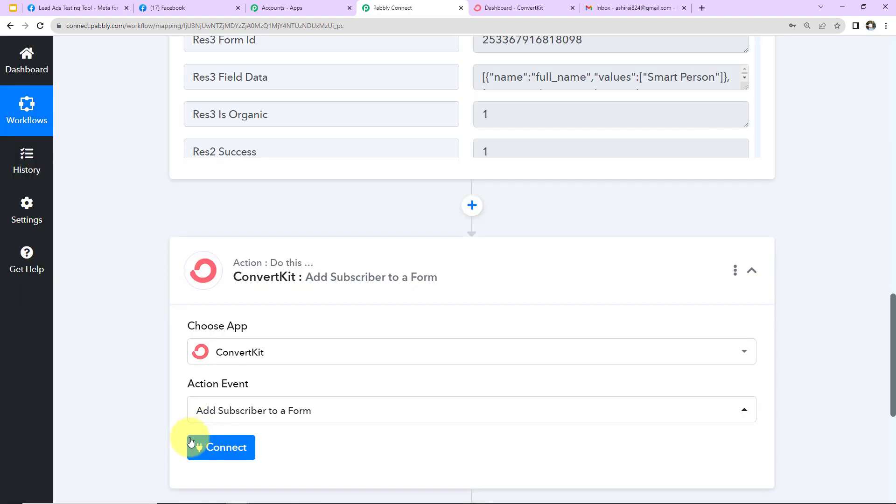
Add a new ConvertKit connection, ConvertKit #10, showing the empty API Key and Secret fields.
left_click(218, 450)
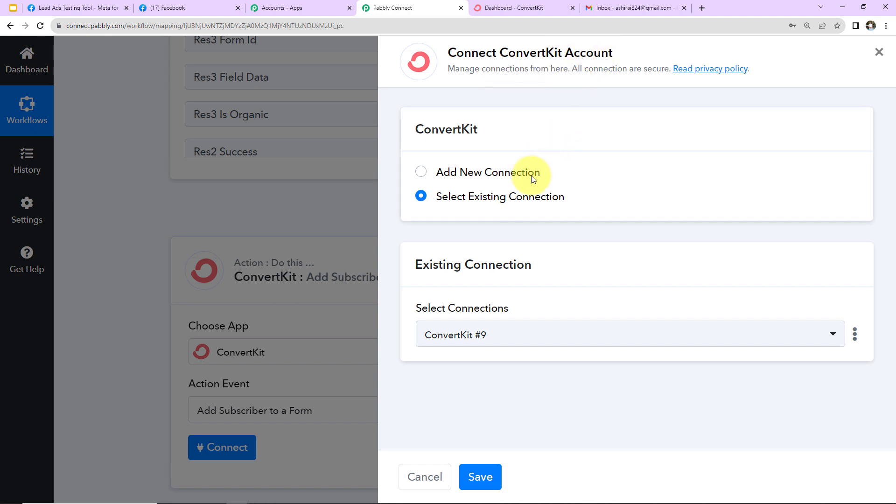
left_click(421, 172)
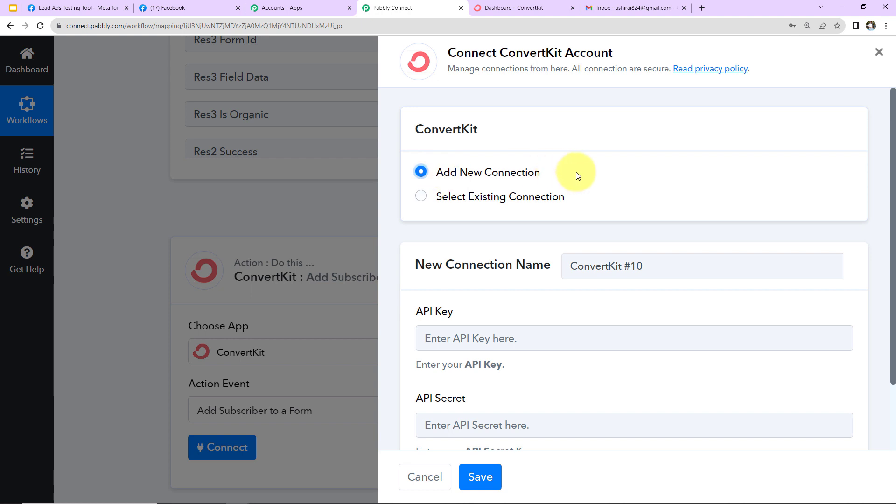
scroll(577, 173, "down", 2)
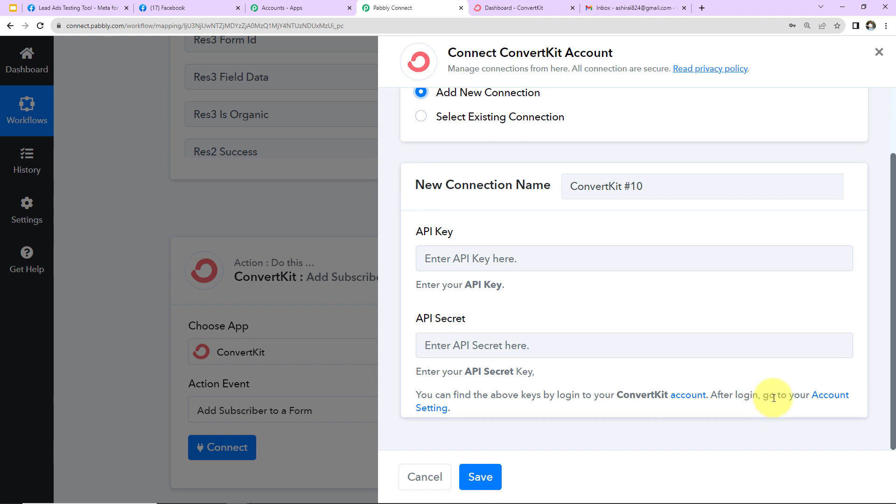
Go to ConvertKit's Advanced settings and copy the account's API key.
left_click(830, 400)
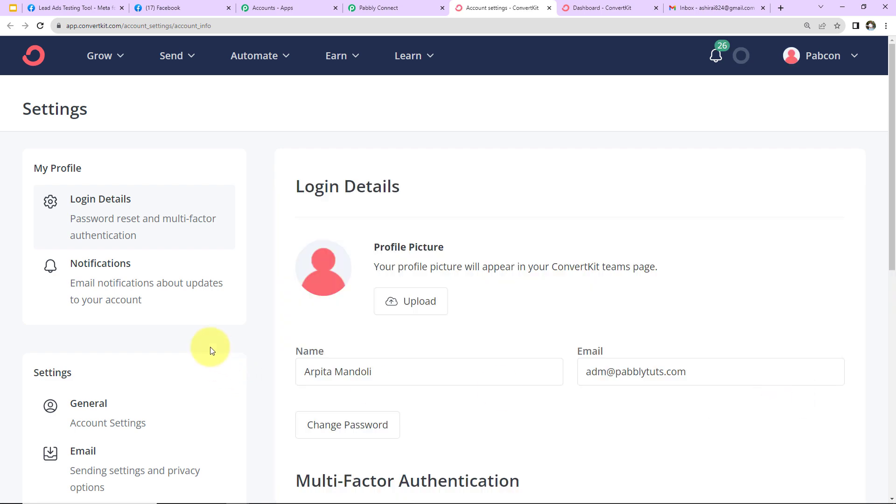
scroll(210, 350, "down", 5)
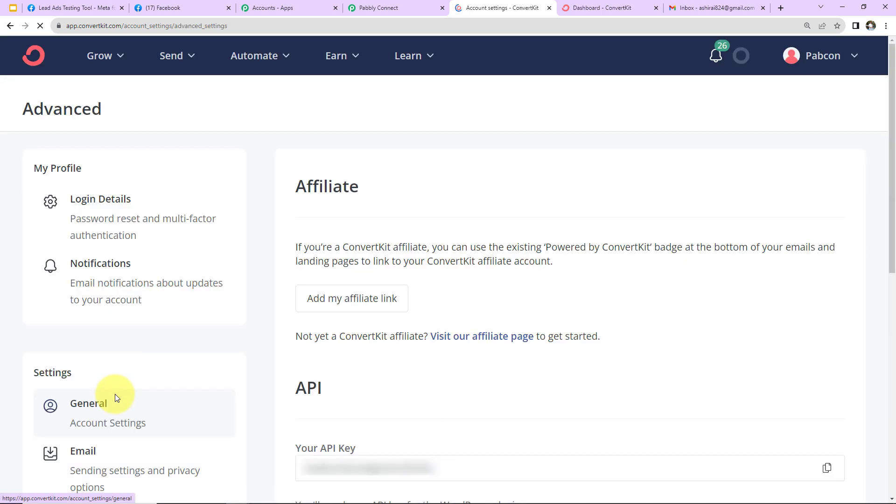
scroll(373, 304, "down", 5)
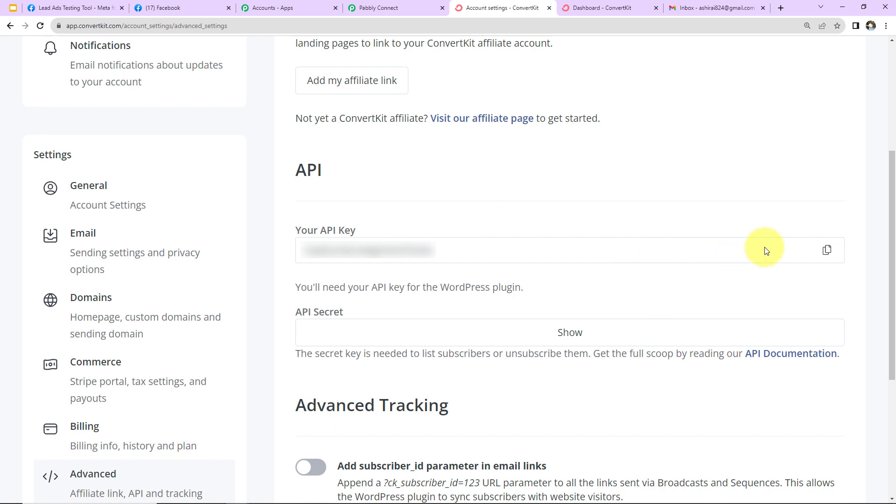
left_click(827, 251)
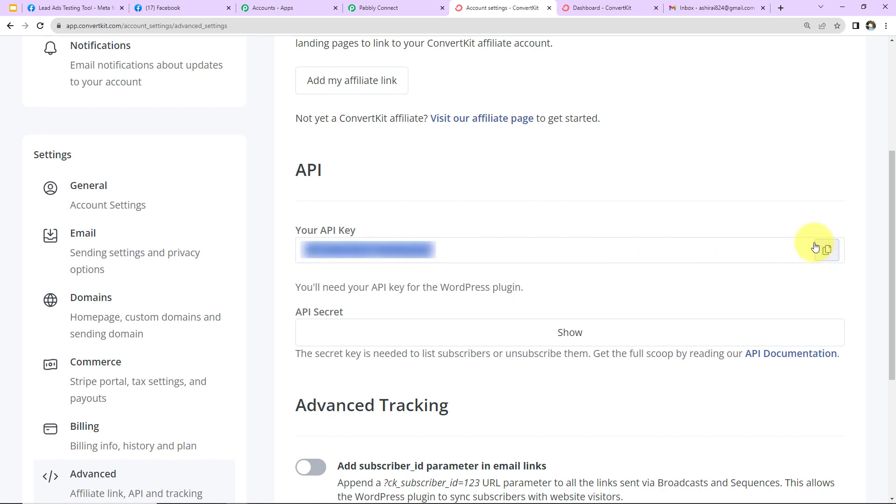
Paste the copied ConvertKit API key into the new connection's API Key field.
left_click(376, 9)
left_click(486, 258)
key("ctrl+v")
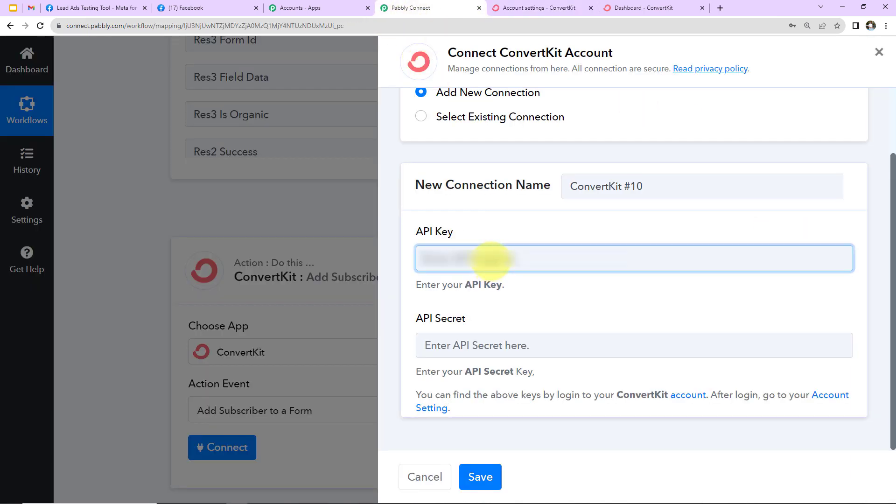
key("ctrl+v")
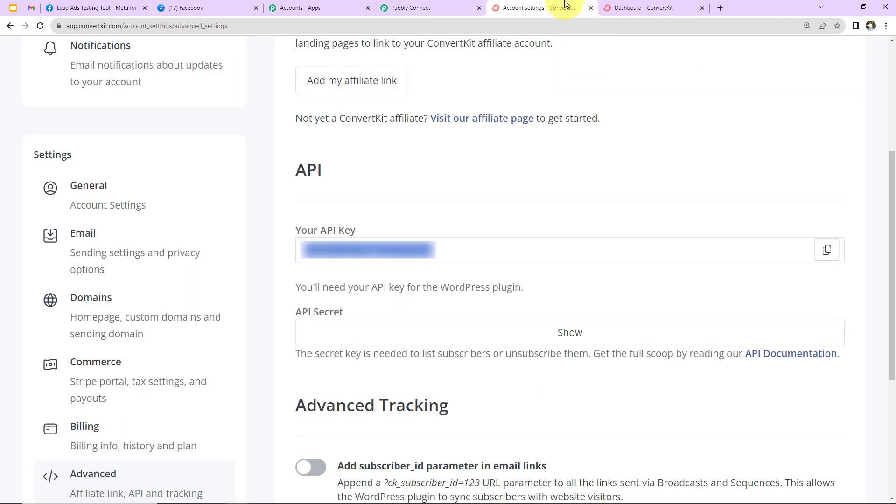
Copy the revealed API secret from ConvertKit into the API Secret field and save the connection.
left_click(567, 7)
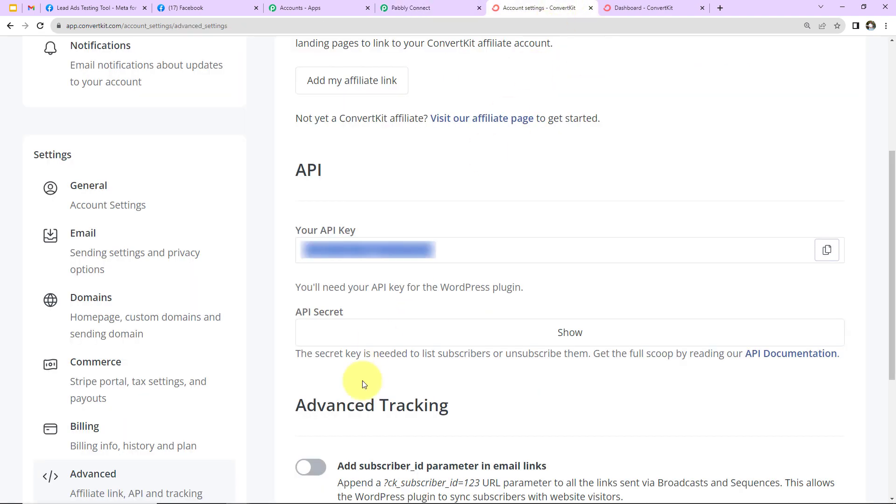
left_click(570, 333)
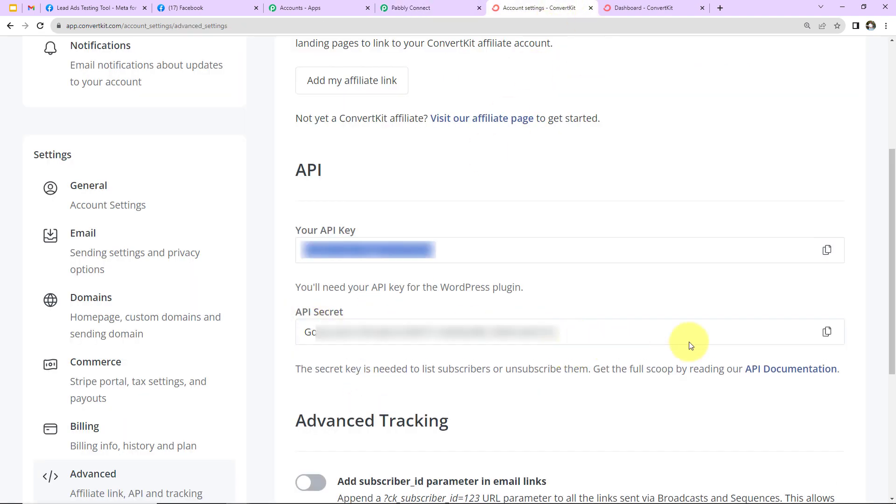
left_click(828, 332)
left_click(443, 9)
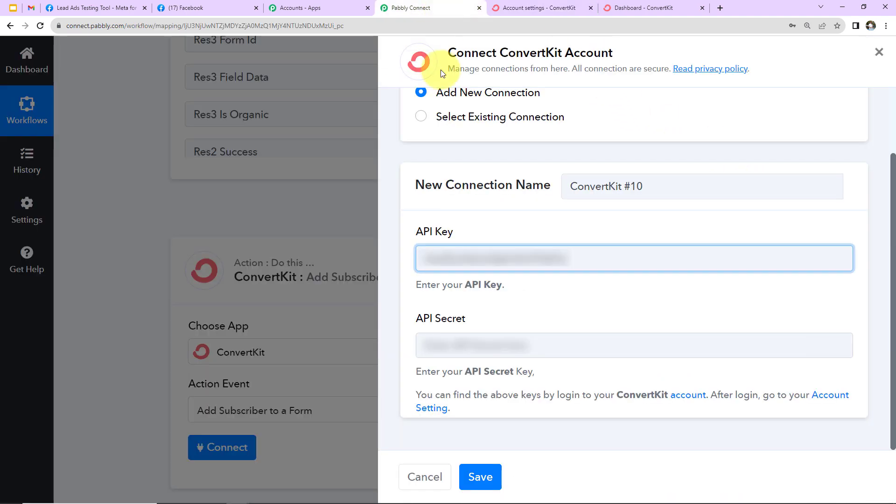
left_click(459, 344)
key("ctrl+v")
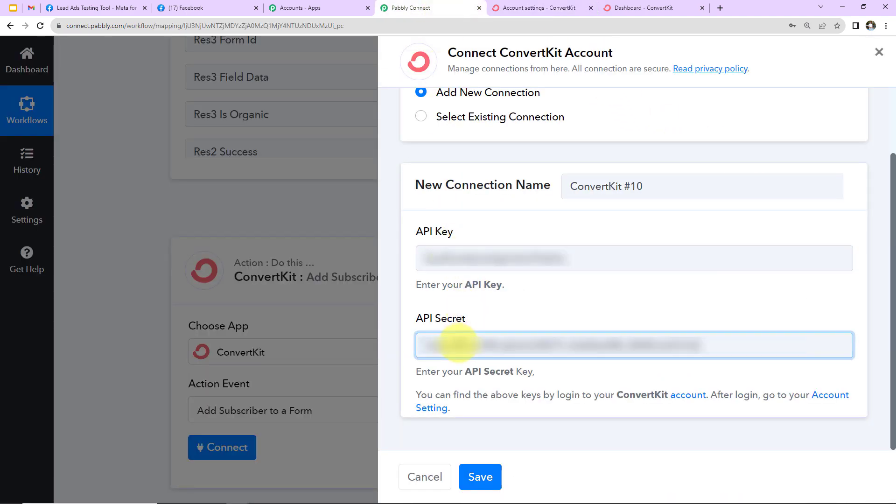
left_click(480, 477)
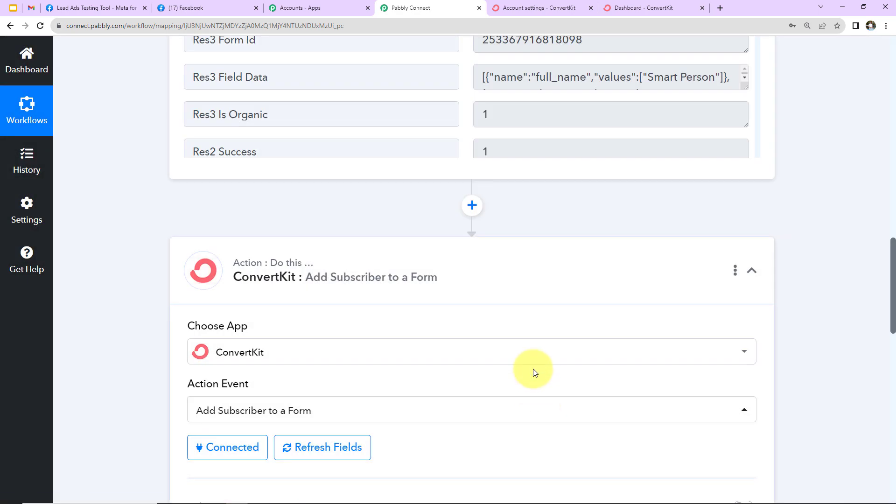
Scroll down to the ConvertKit step's Select Form, First Name, Email and Tags fields.
scroll(533, 368, "down", 2)
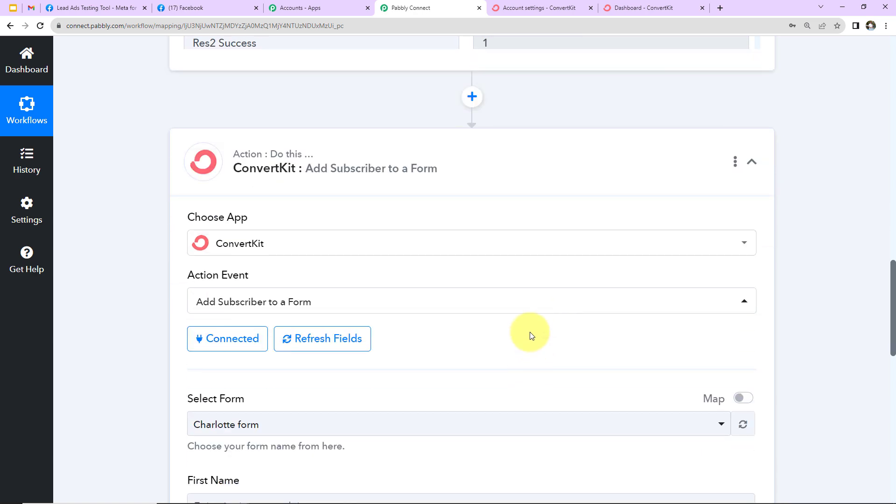
scroll(530, 335, "down", 6)
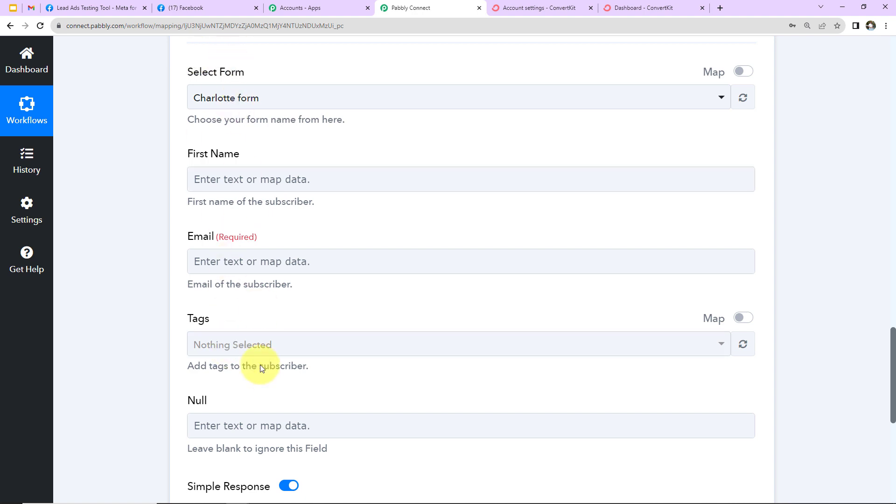
In ConvertKit, go to Grow > Landing Pages & Forms and open the Subscriber form's editor.
left_click(649, 7)
left_click(94, 57)
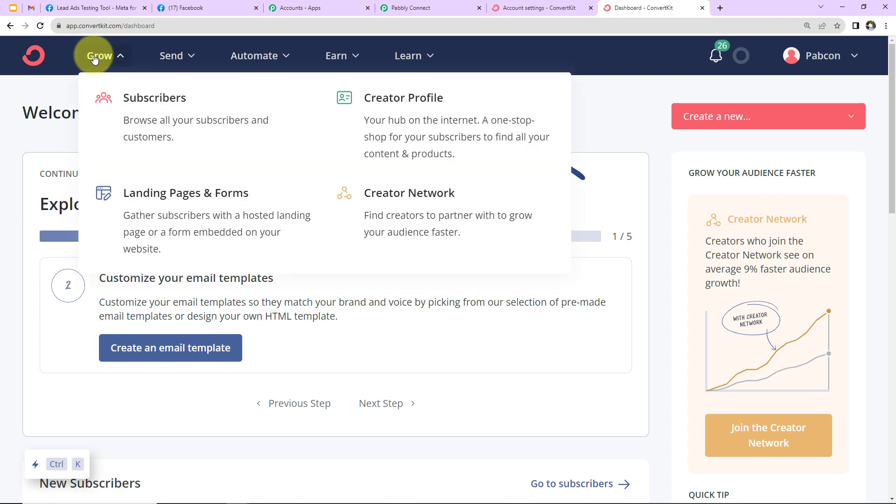
left_click(224, 212)
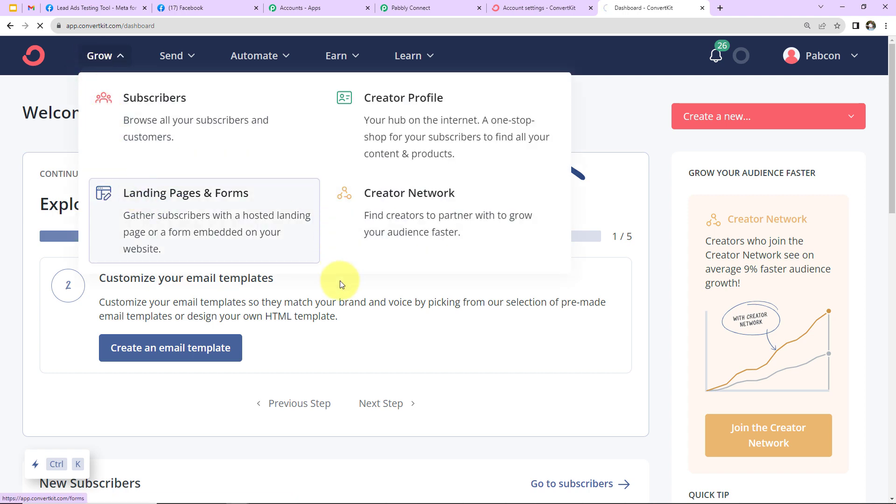
scroll(339, 281, "down", 5)
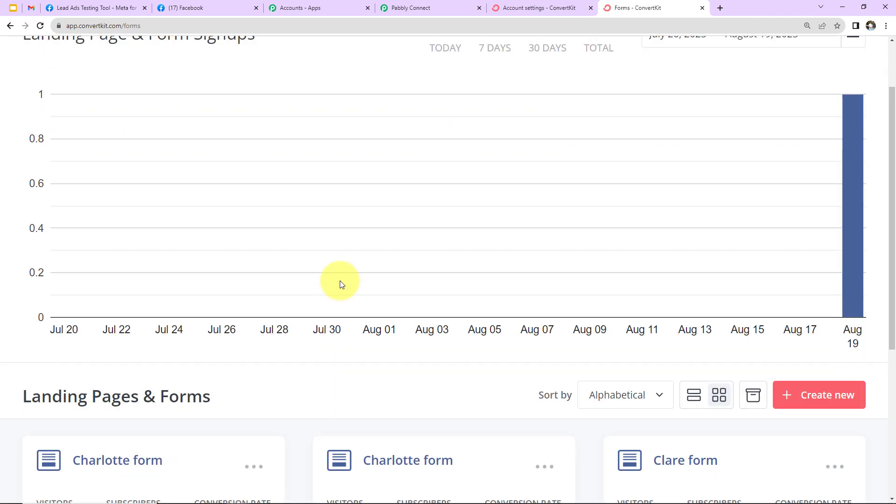
scroll(339, 281, "down", 1)
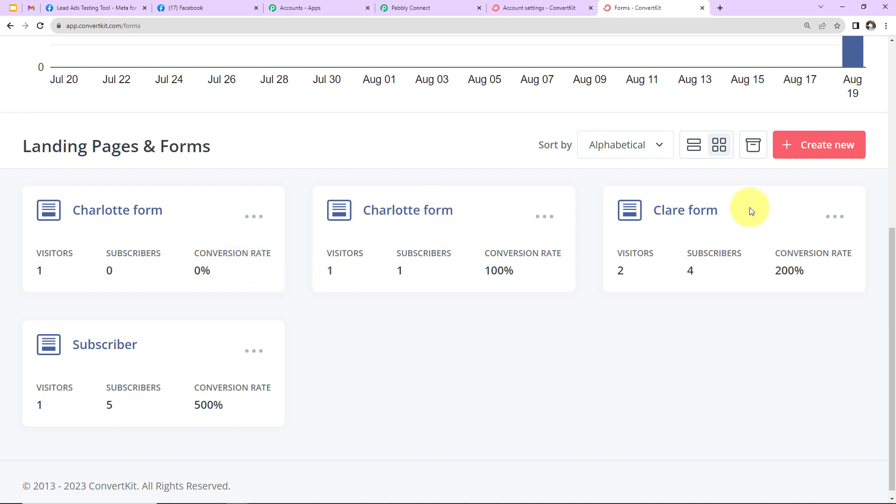
left_click(114, 344)
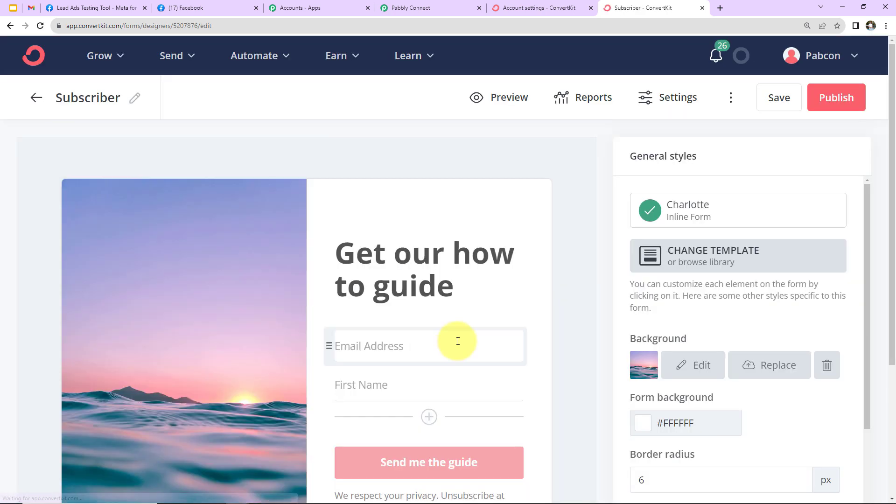
scroll(404, 290, "down", 2)
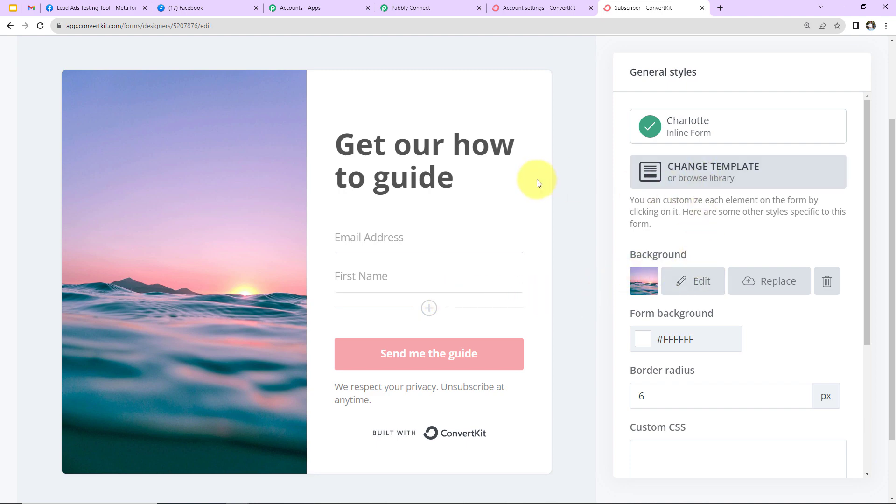
Change the ConvertKit action's Select Form from Charlotte form to Subscriber.
left_click(415, 8)
left_click(286, 100)
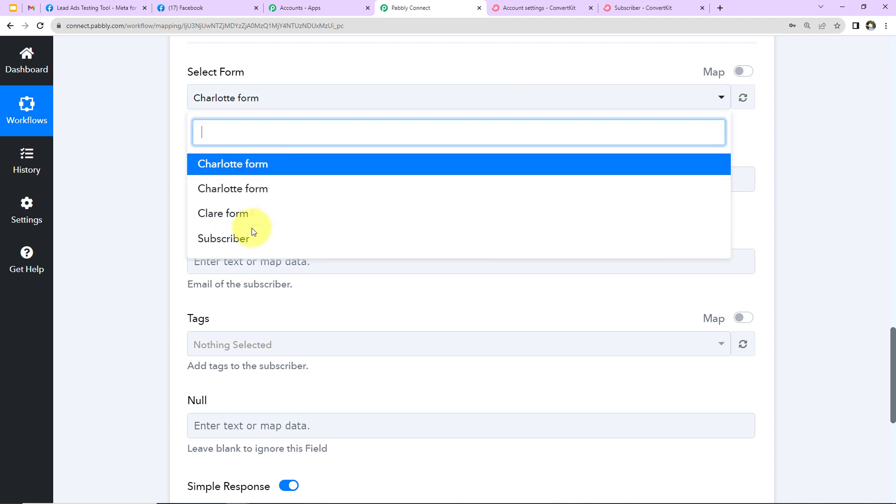
left_click(237, 237)
scroll(261, 219, "down", 1)
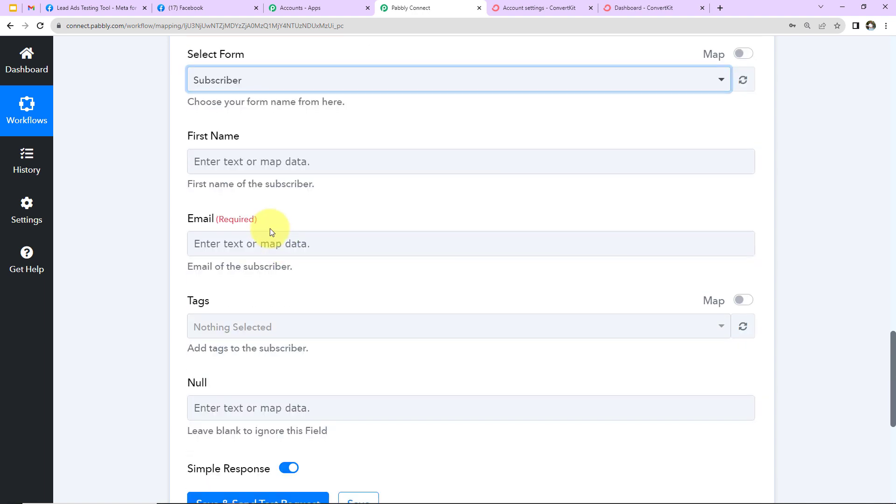
left_click(264, 241)
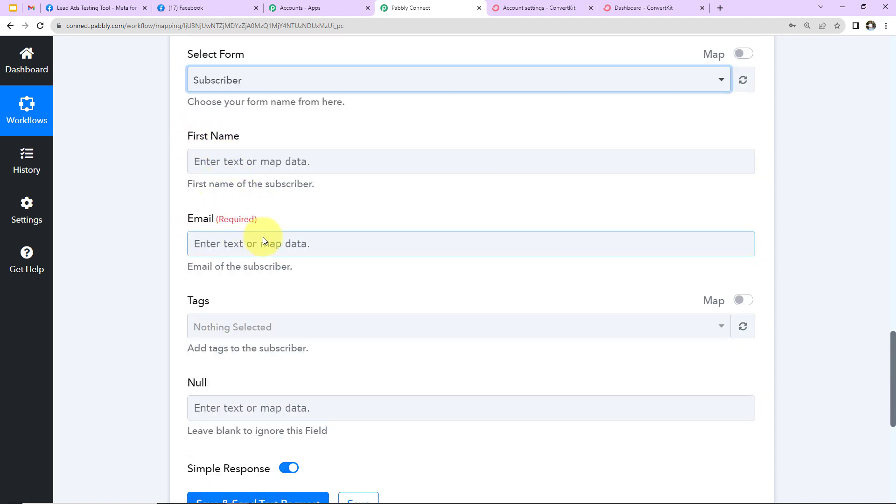
scroll(257, 237, "up", 12)
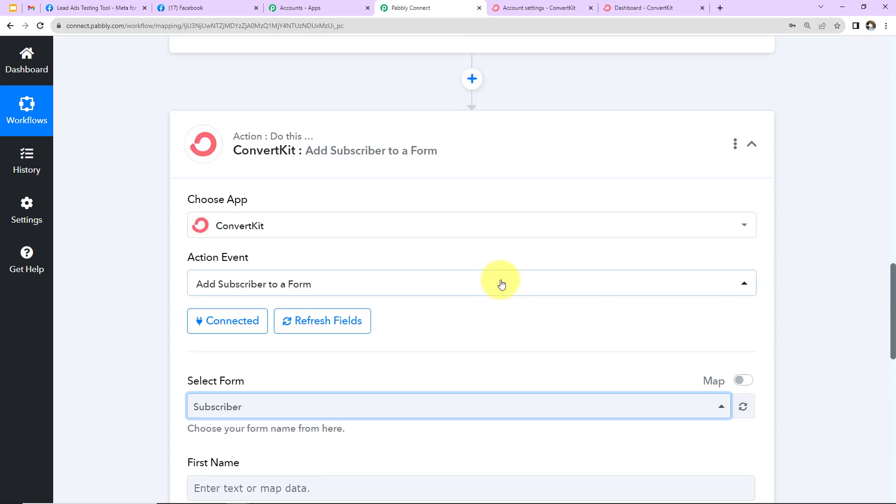
scroll(501, 284, "up", 7)
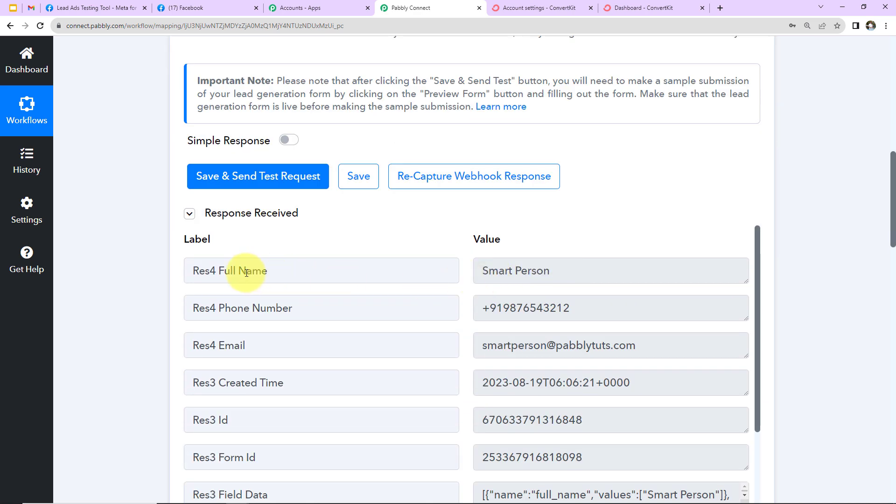
scroll(833, 250, "down", 9)
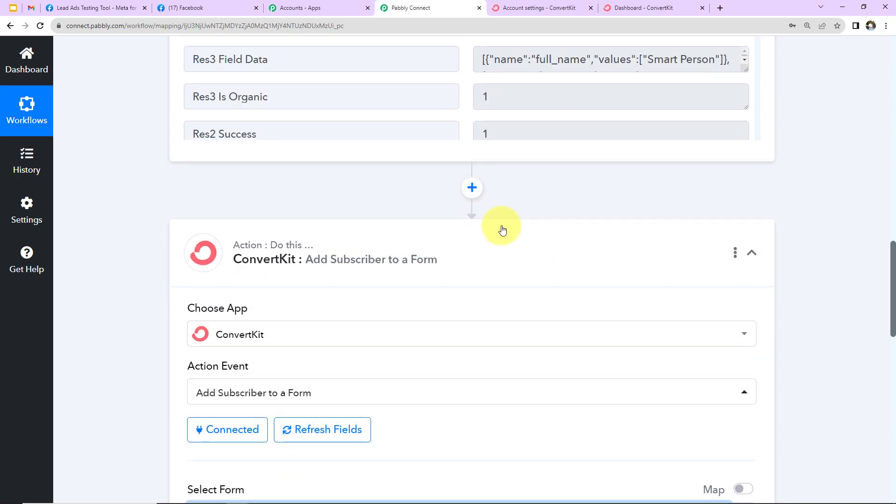
Add a Text Formatter step with the Split Text event before ConvertKit and connect it.
left_click(474, 188)
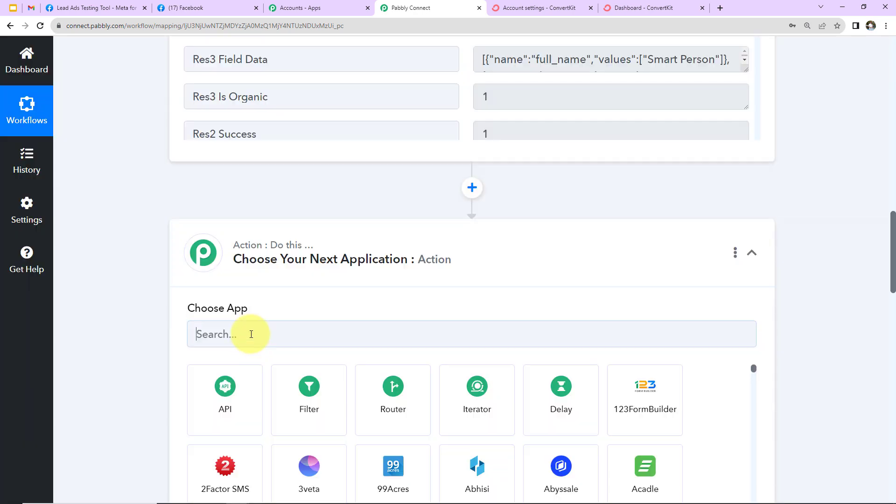
left_click(255, 332)
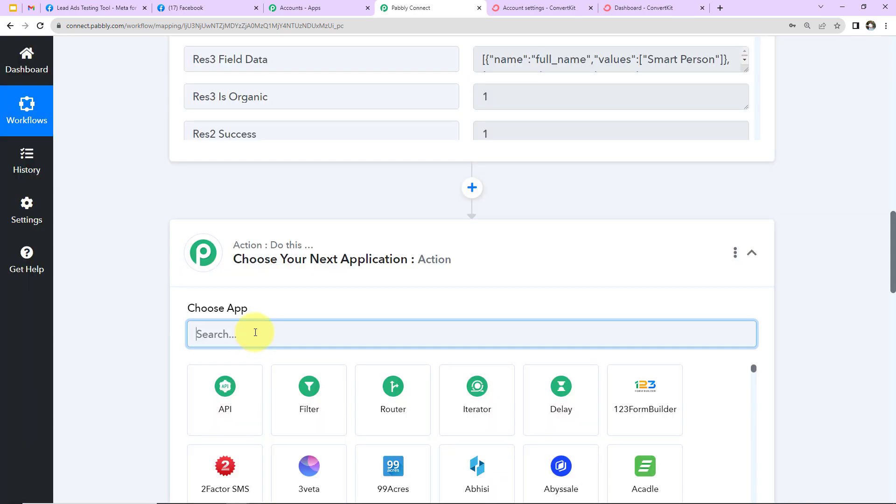
type("text")
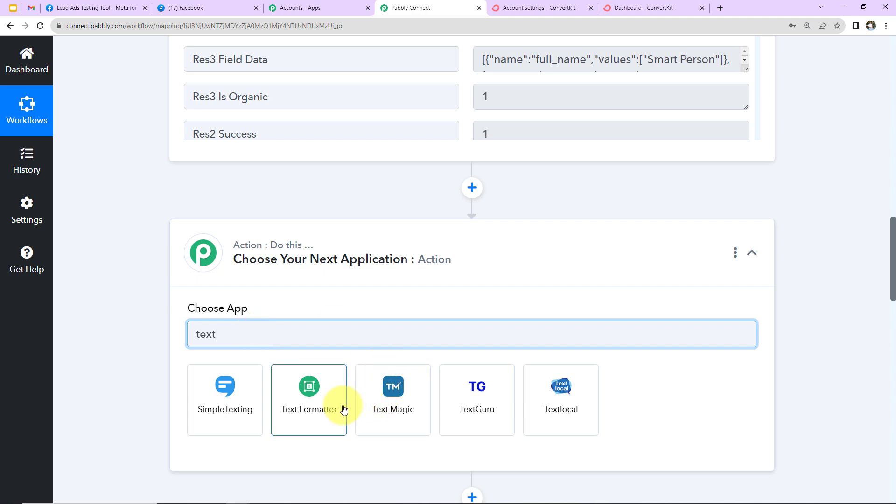
left_click(344, 409)
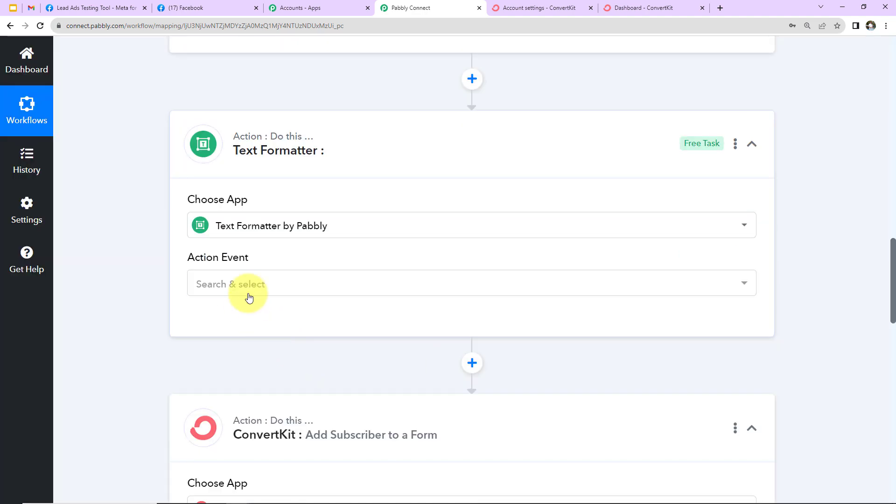
left_click(249, 285)
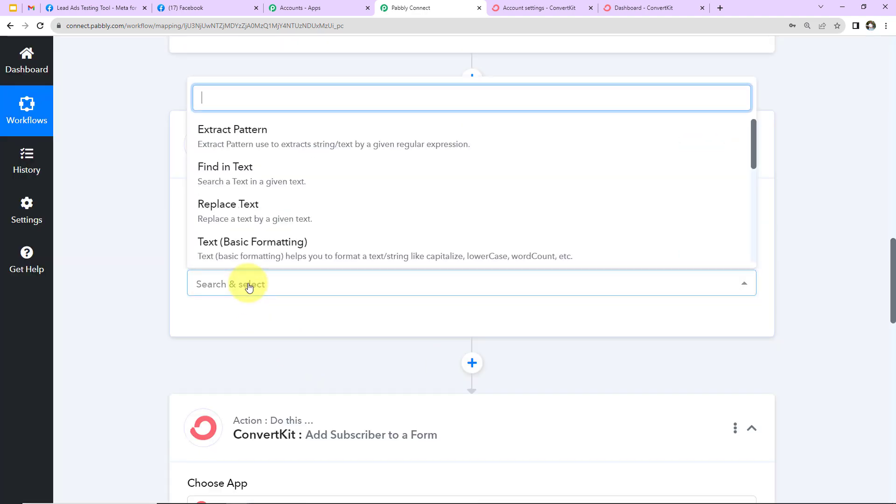
scroll(233, 206, "down", 3)
left_click(236, 176)
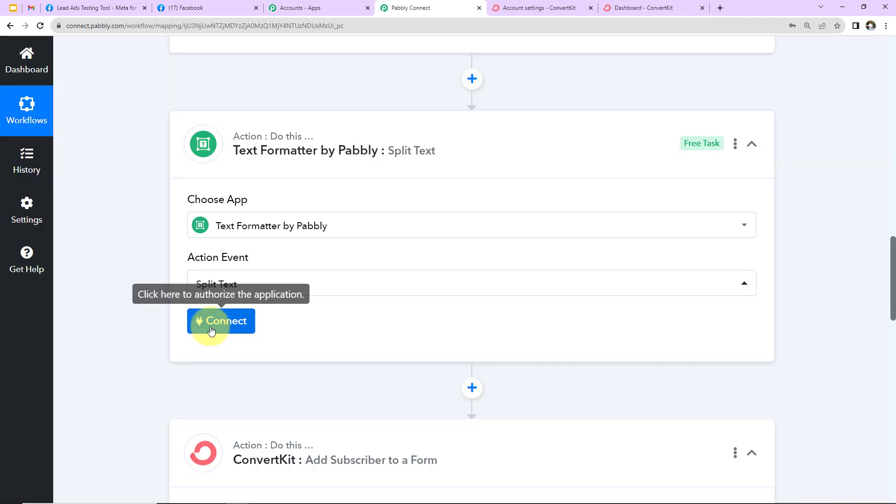
left_click(222, 320)
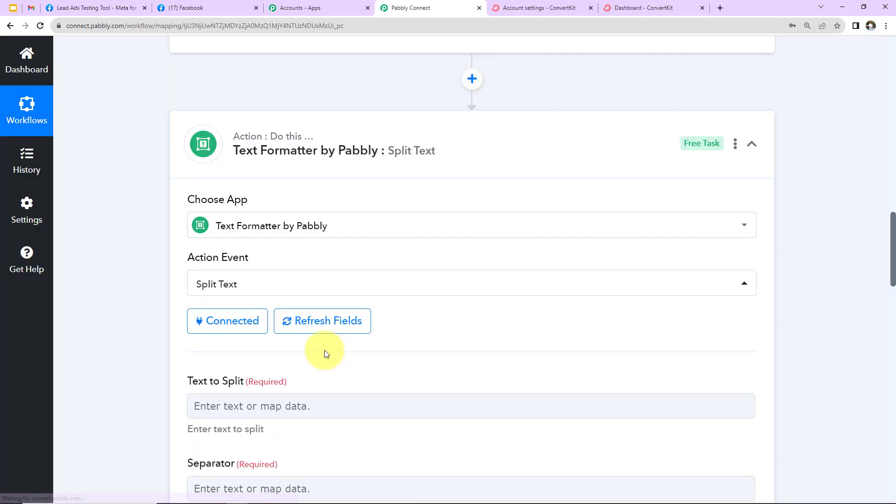
scroll(442, 354, "down", 2)
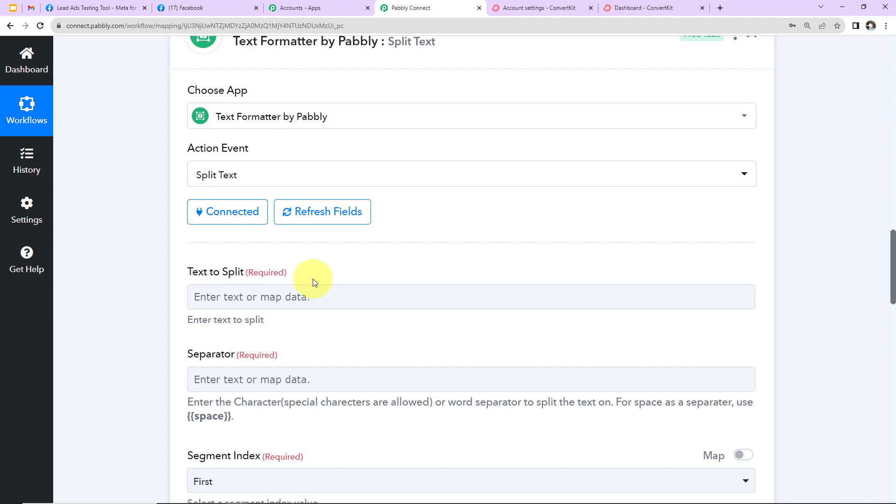
scroll(327, 273, "down", 4)
Map Facebook Lead Ads: New Lead's Res4 Full Name into the Text to Split field.
scroll(231, 183, "up", 2)
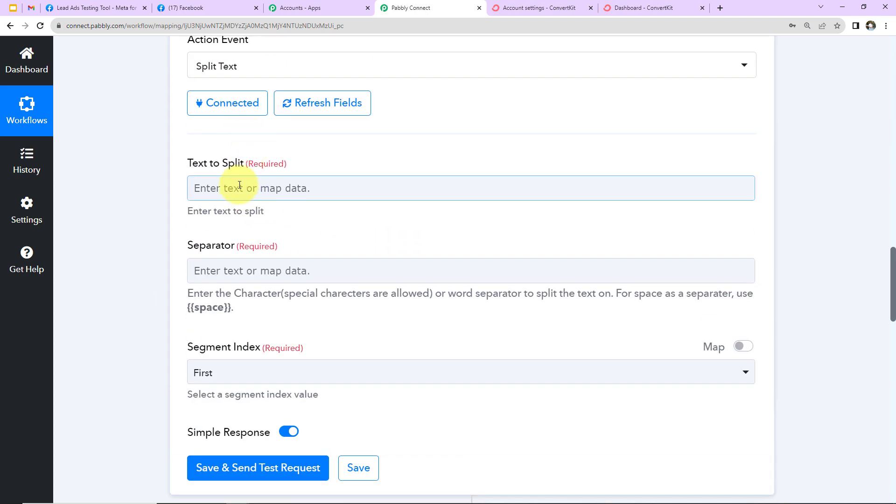
left_click(240, 186)
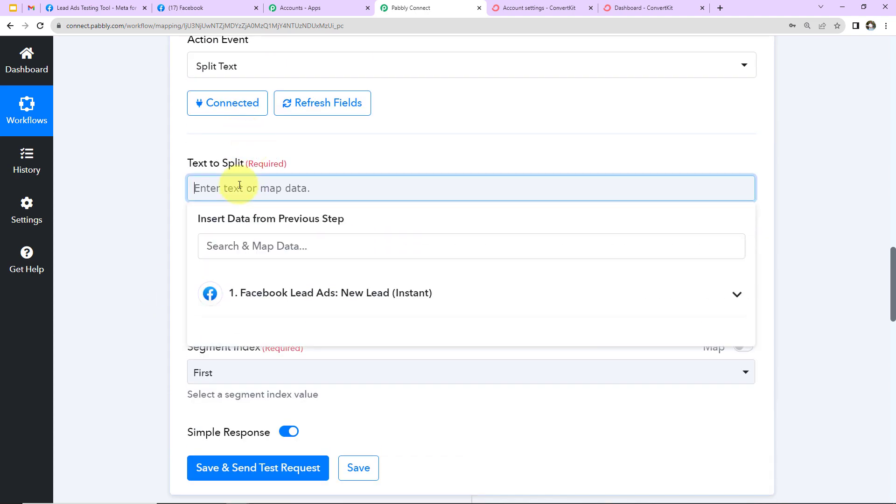
left_click(297, 294)
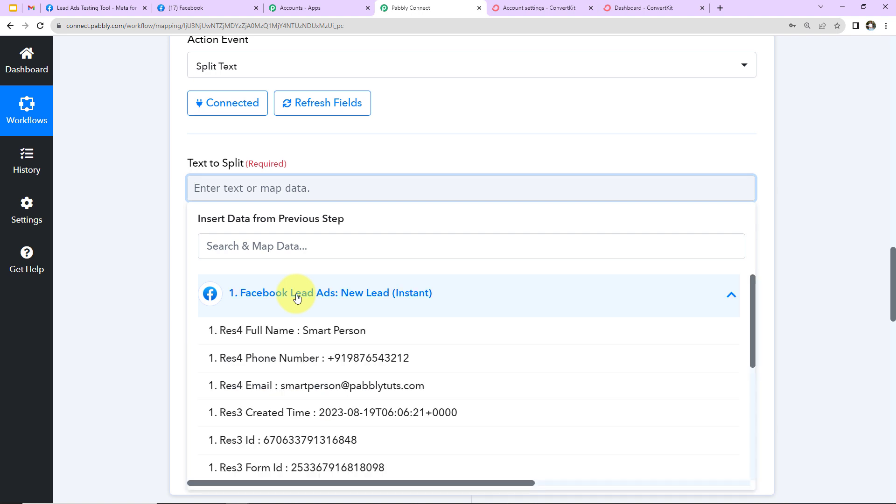
left_click(318, 331)
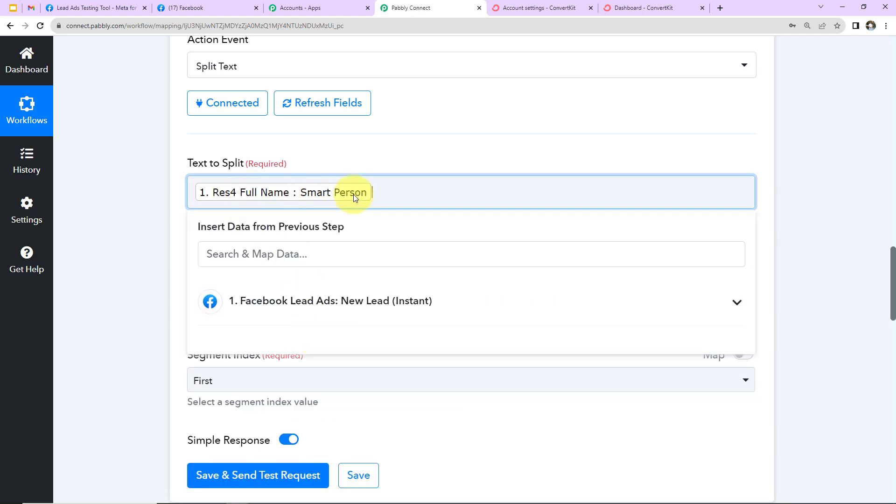
left_click(155, 202)
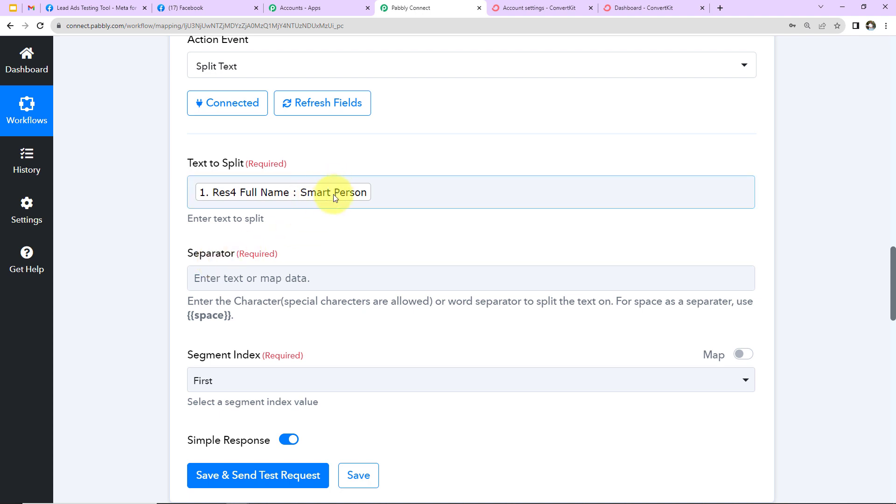
Set the separator to {{space}} and test the split, which returns Smart.
left_click(271, 276)
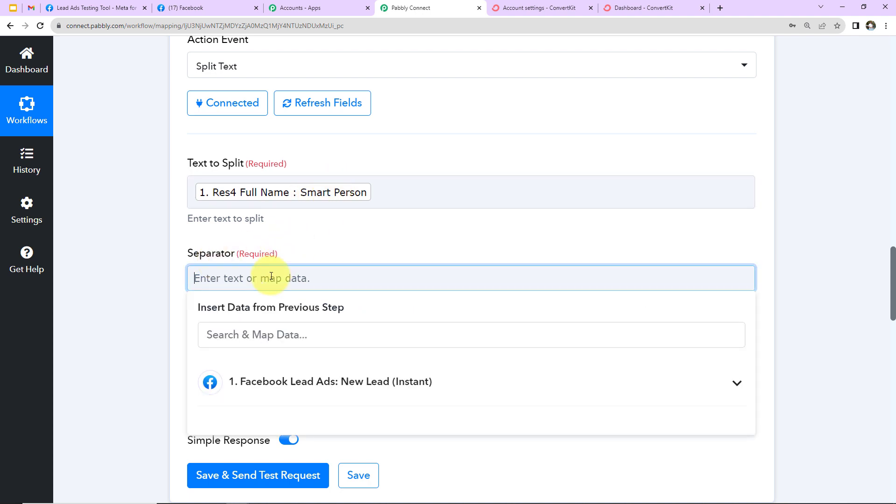
type("{{")
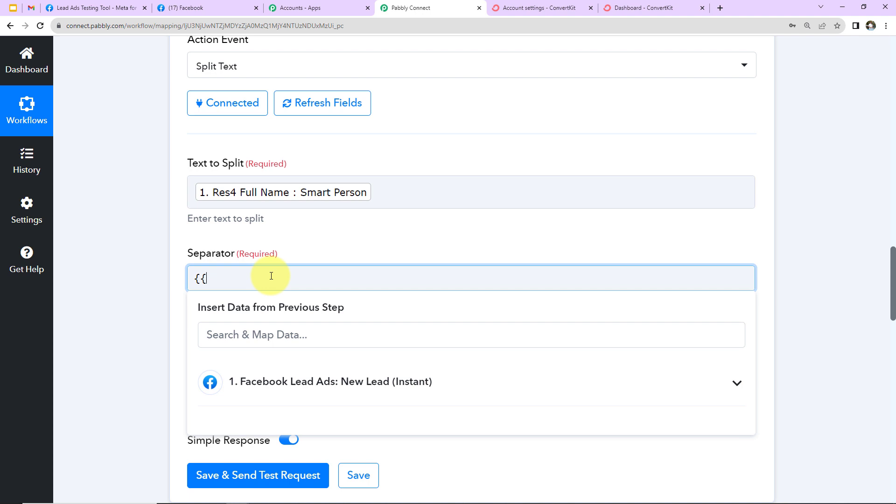
type("space}}")
left_click(149, 278)
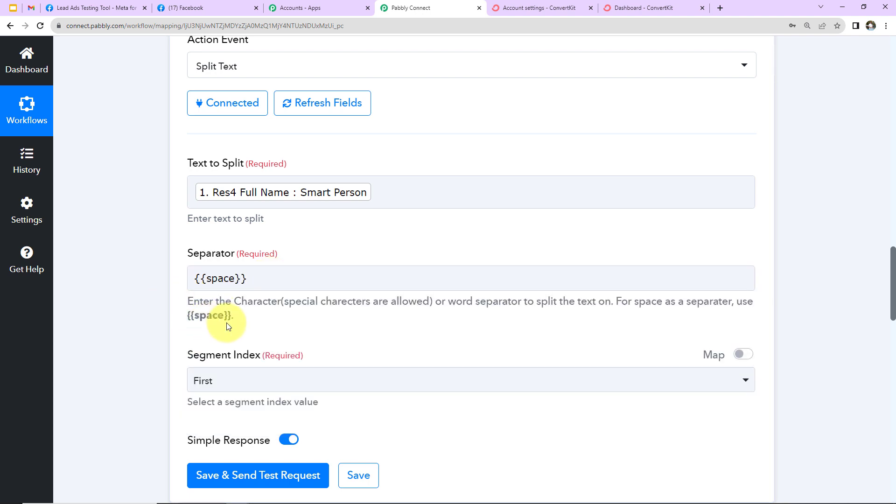
scroll(230, 323, "down", 2)
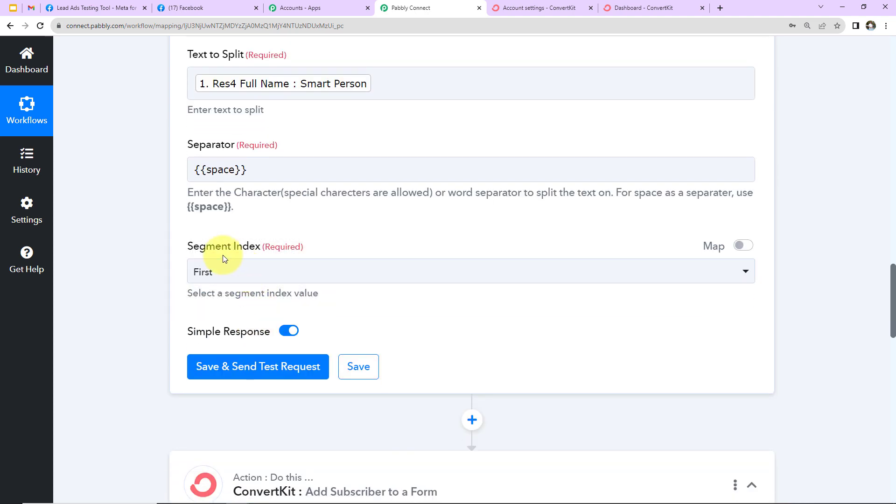
scroll(224, 254, "up", 1)
scroll(263, 265, "up", 4)
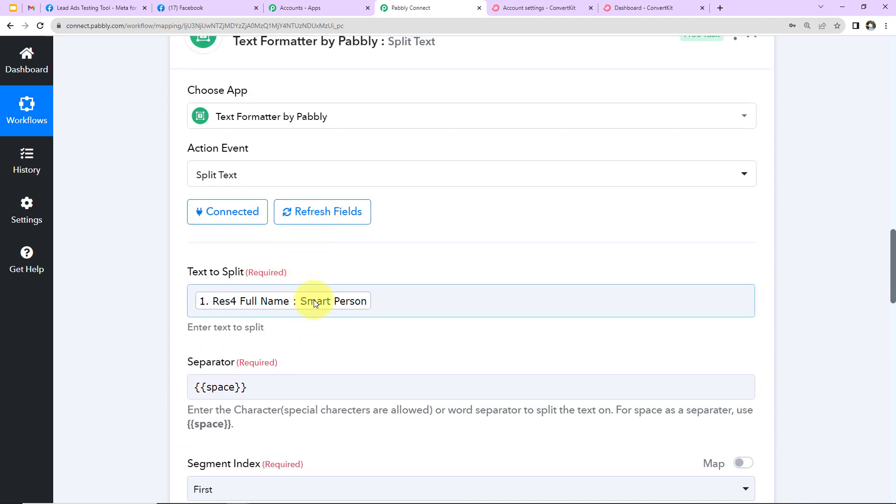
scroll(321, 340, "down", 4)
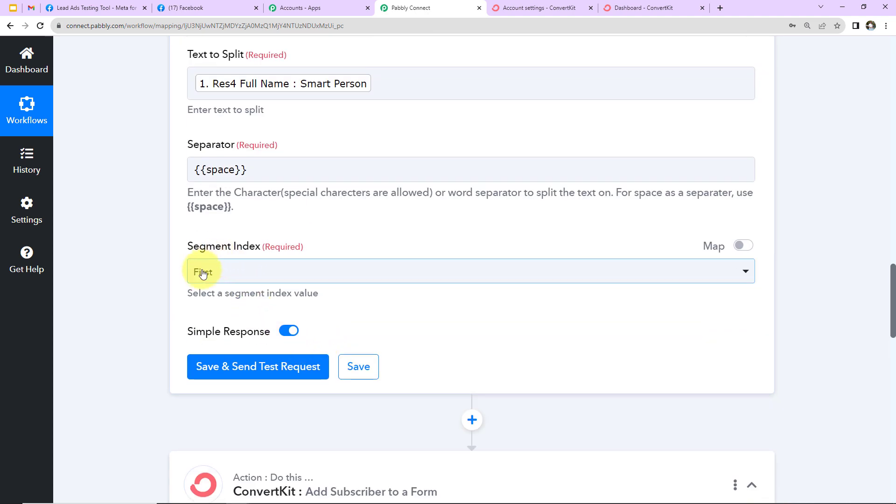
left_click(236, 368)
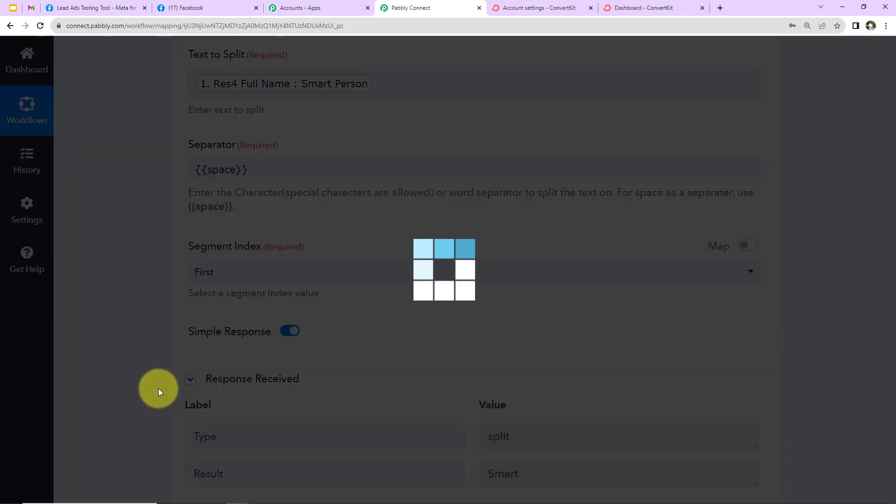
scroll(156, 385, "down", 2)
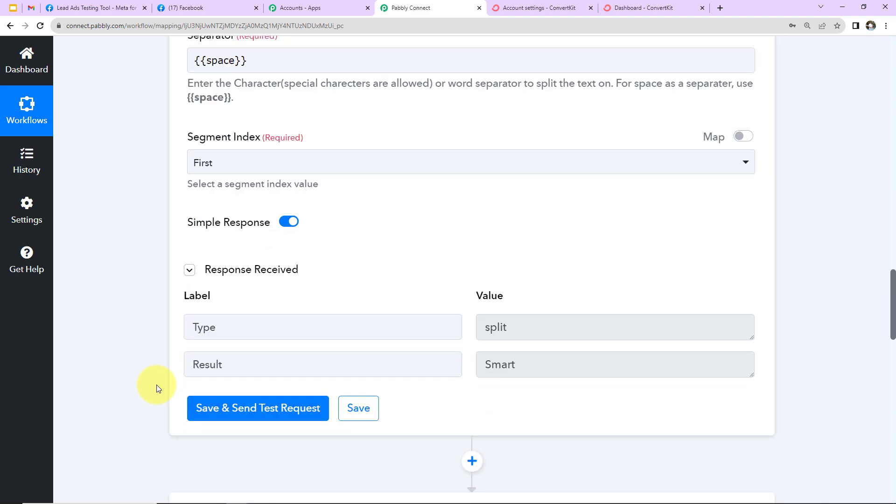
scroll(156, 385, "down", 7)
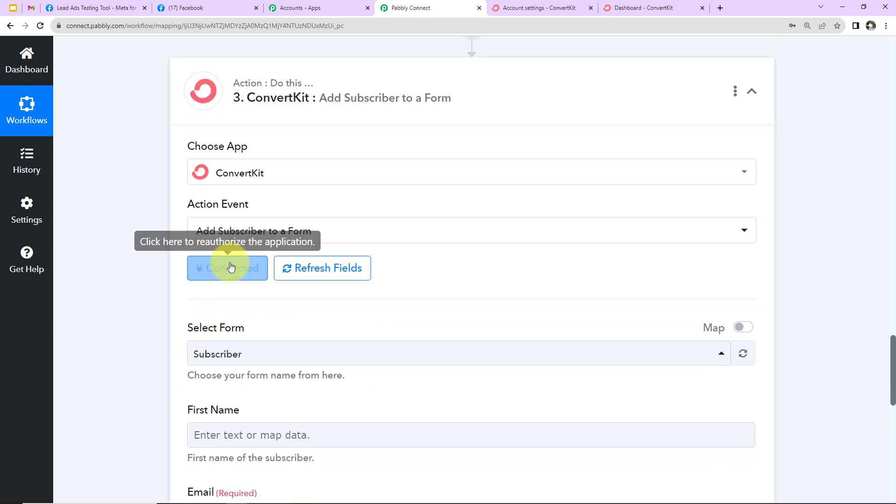
Re-save the ConvertKit action with its existing connection, ConvertKit #10.
left_click(230, 266)
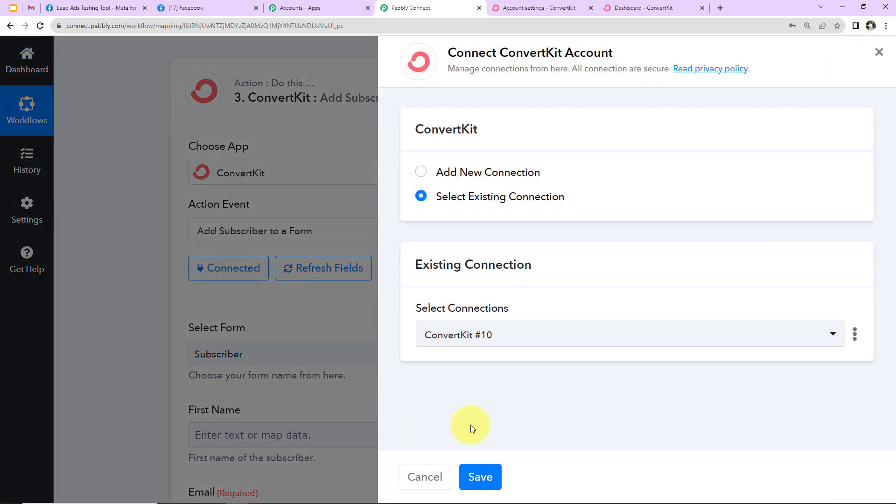
left_click(487, 480)
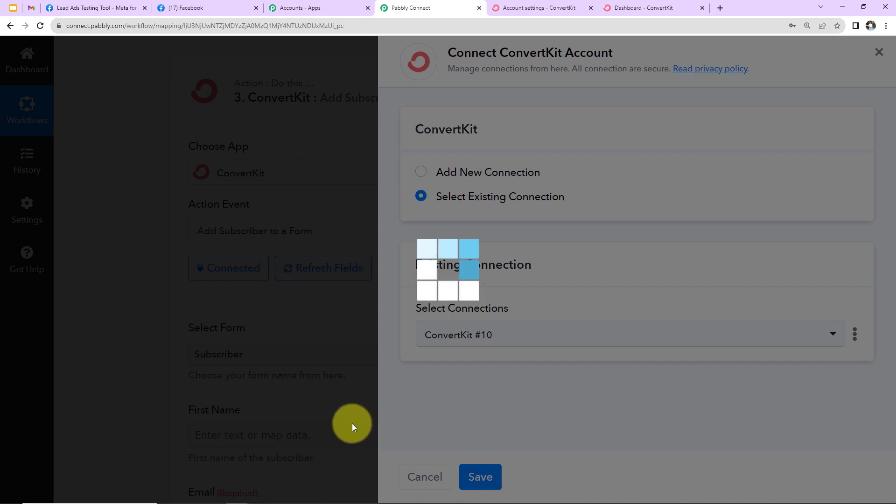
scroll(366, 373, "down", 2)
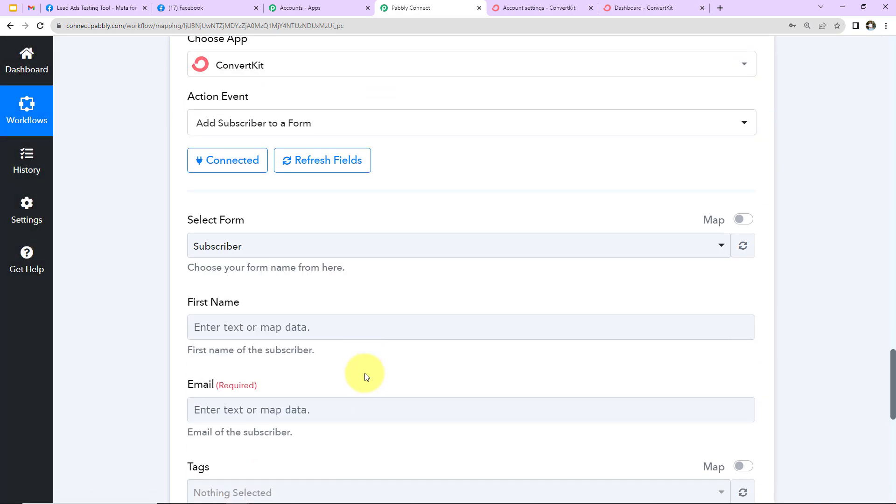
scroll(334, 359, "down", 2)
Map the Split Text Result into First Name and the lead's Res4 Email into Email.
left_click(226, 216)
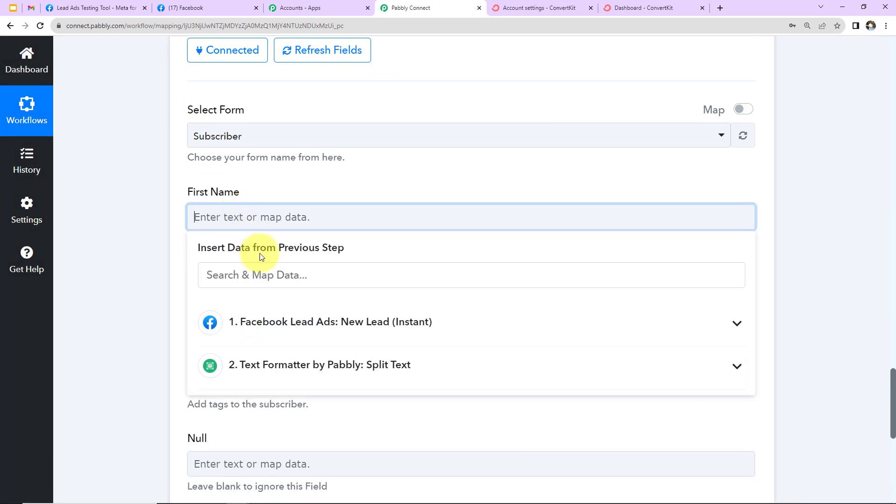
left_click(273, 371)
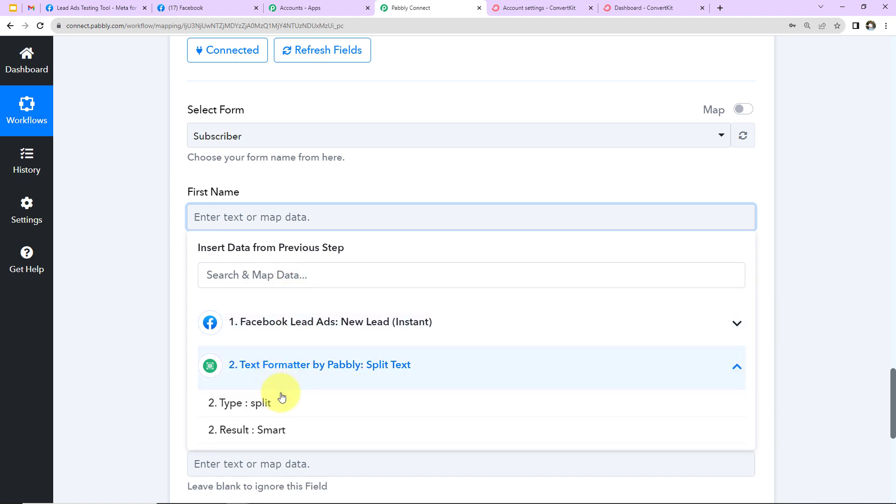
left_click(240, 434)
left_click(145, 330)
scroll(145, 326, "down", 2)
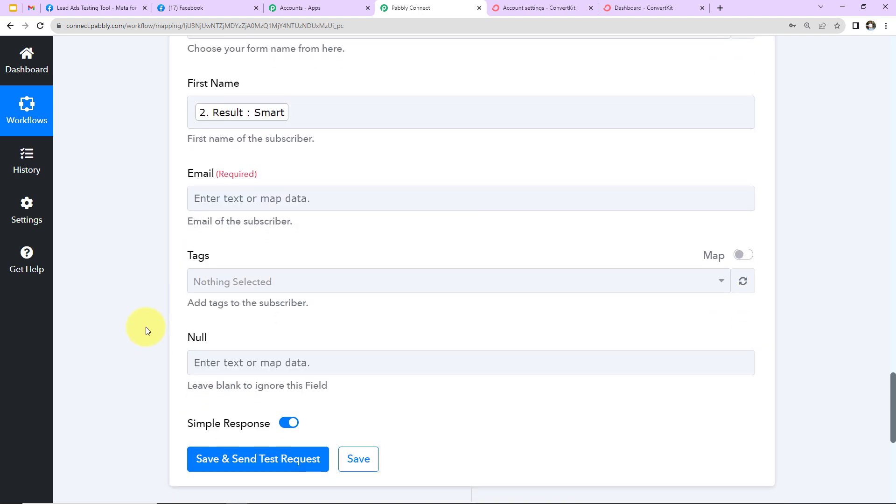
left_click(227, 194)
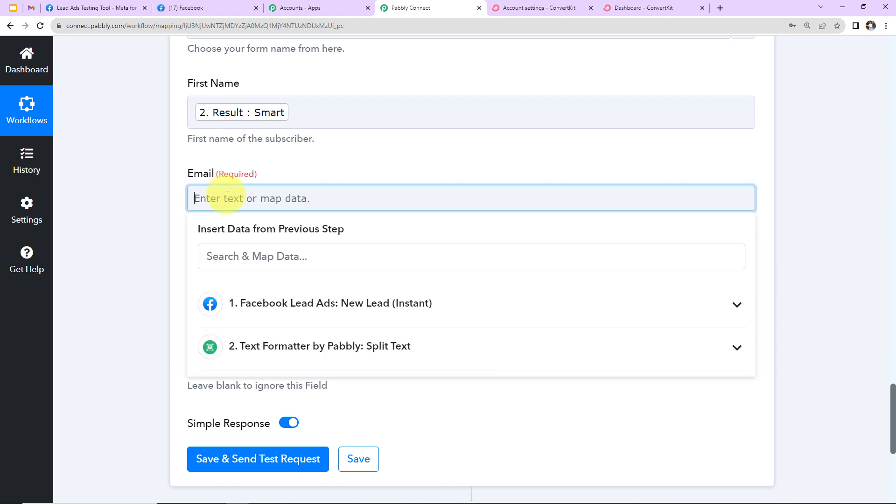
left_click(260, 304)
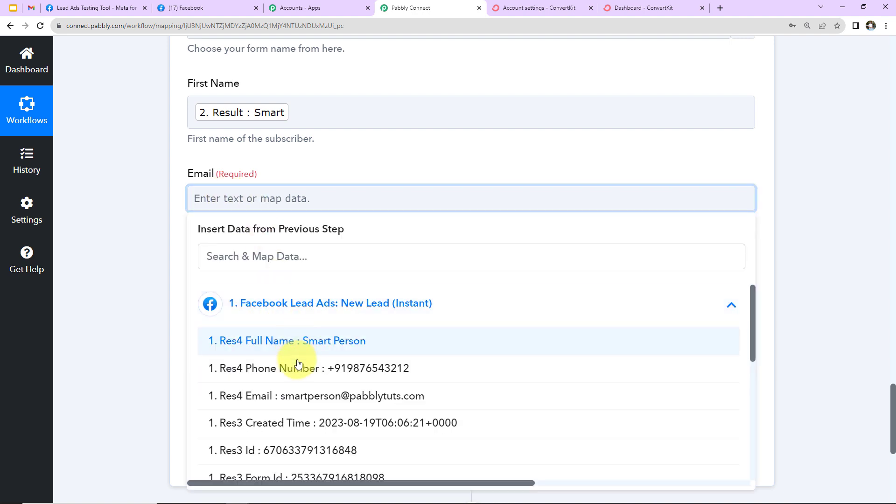
left_click(286, 395)
left_click(136, 305)
scroll(148, 281, "down", 2)
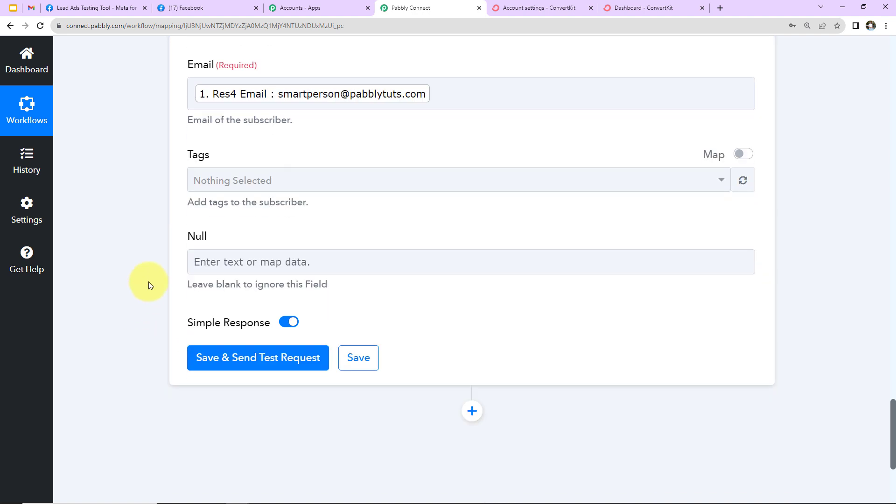
Tag the subscriber General and send a test request to ConvertKit.
left_click(224, 184)
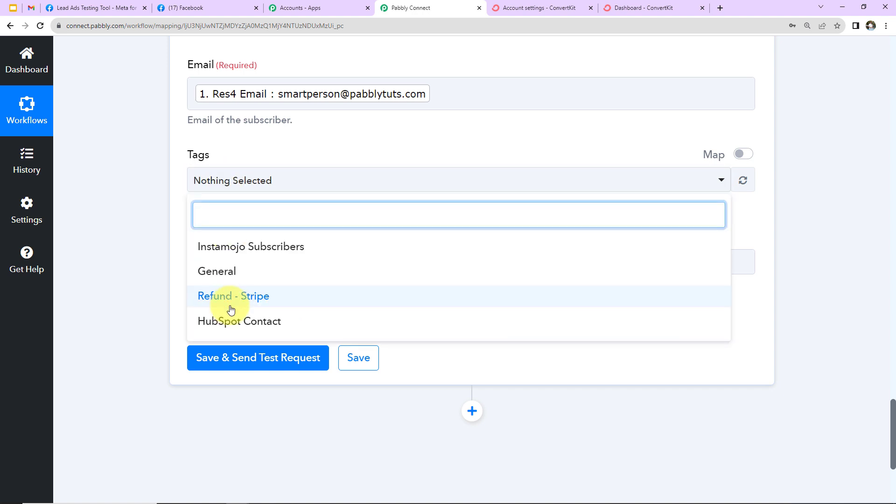
left_click(231, 275)
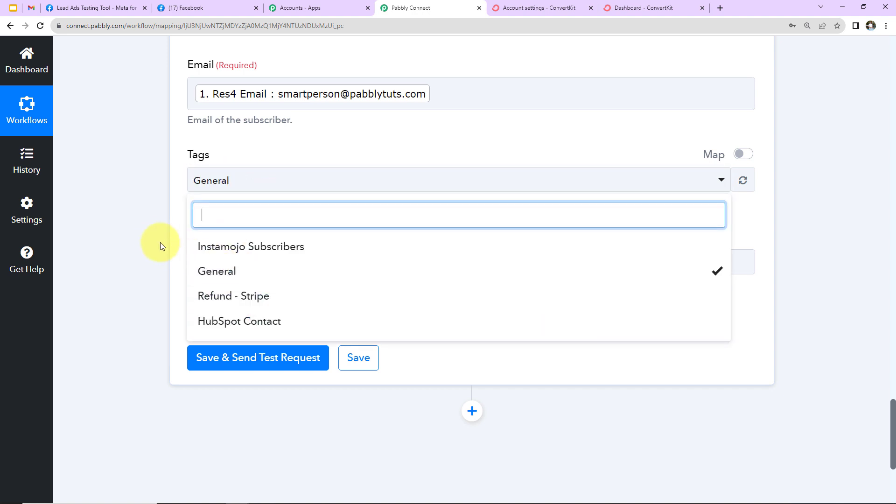
left_click(156, 238)
left_click(231, 359)
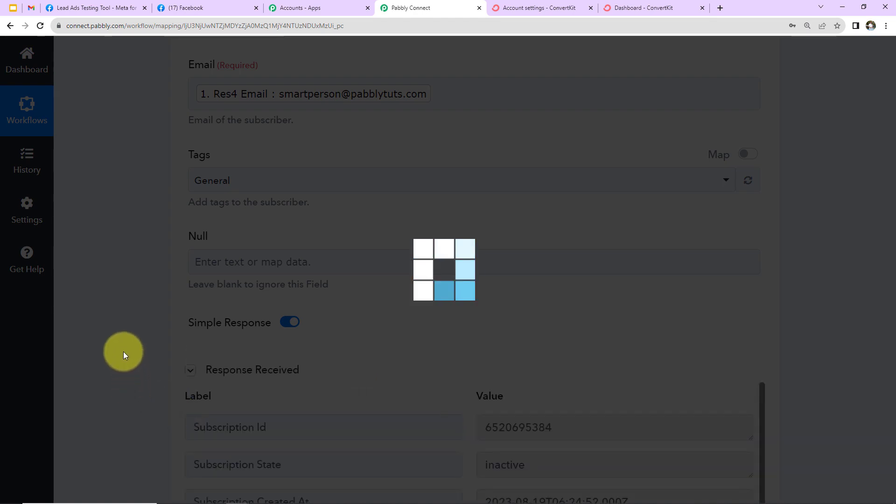
scroll(123, 352, "down", 5)
scroll(123, 351, "down", 2)
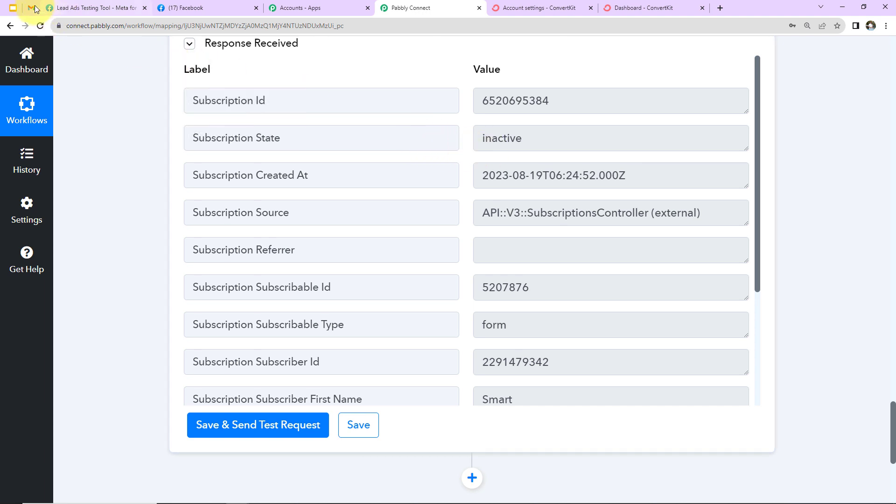
left_click(31, 8)
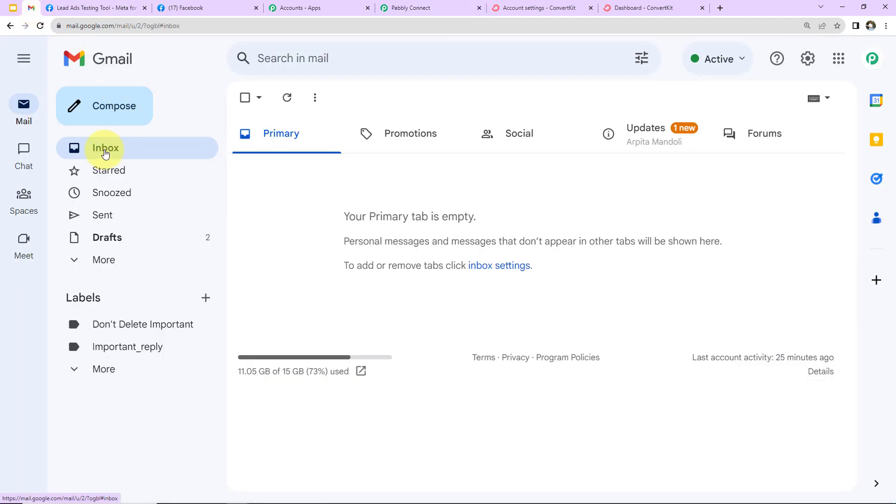
Refresh the inbox, open 'Important: confirm your subscription' and confirm the subscription from it.
left_click(105, 153)
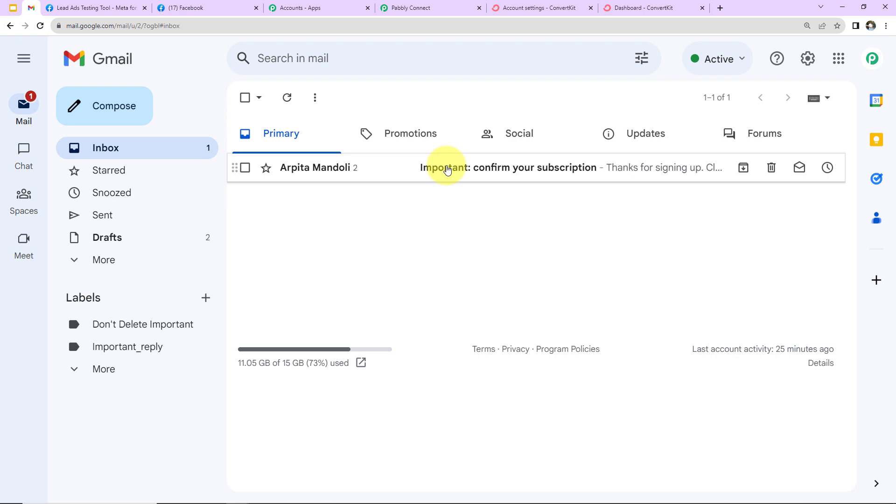
left_click(446, 169)
left_click(285, 257)
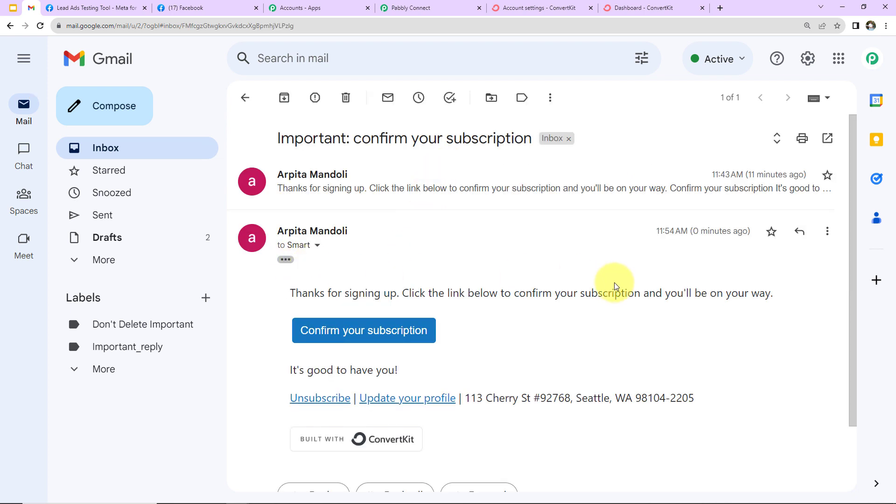
scroll(568, 284, "down", 2)
left_click(394, 256)
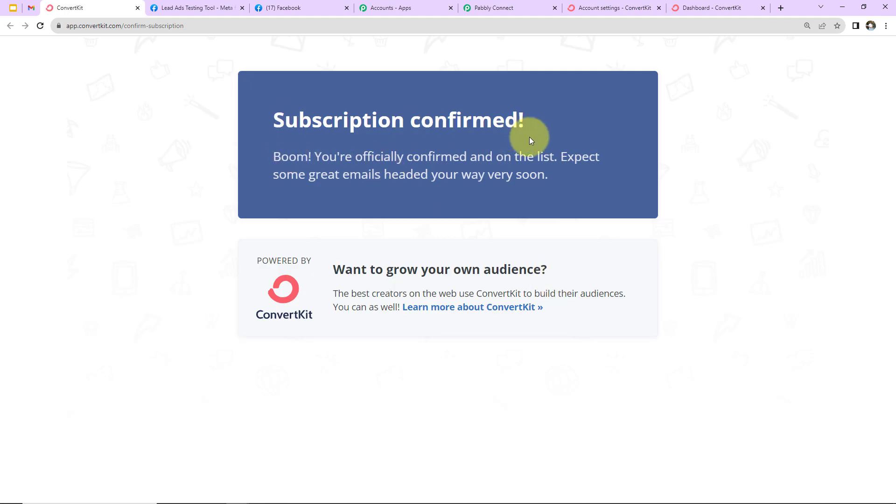
In ConvertKit's Grow > Subscribers list, open the new Confirmed test lead added Aug 19, 2023.
left_click(702, 8)
left_click(131, 56)
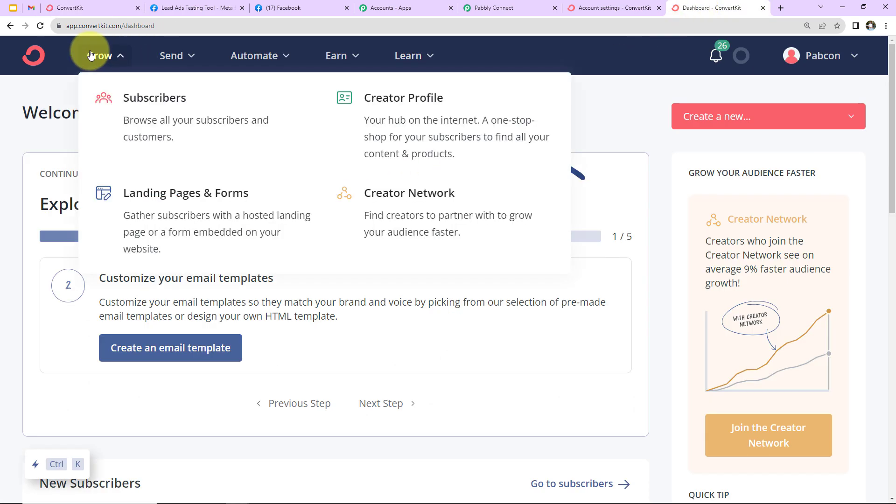
left_click(140, 96)
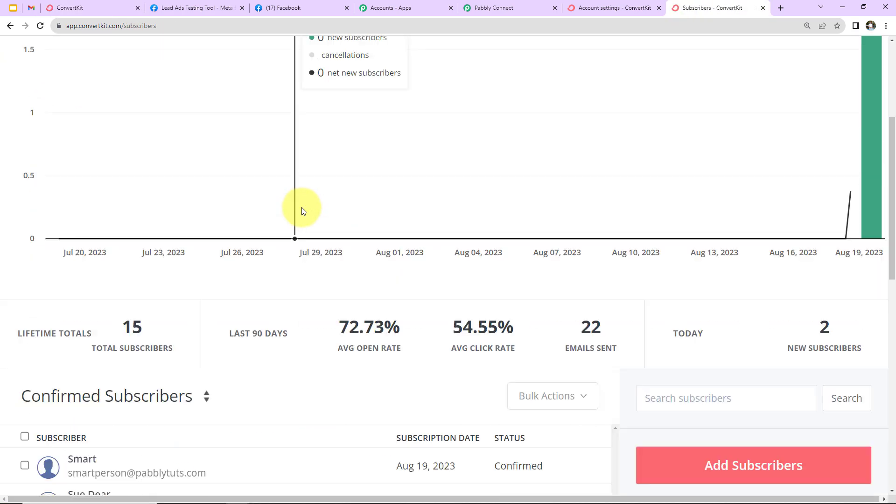
scroll(303, 212, "down", 5)
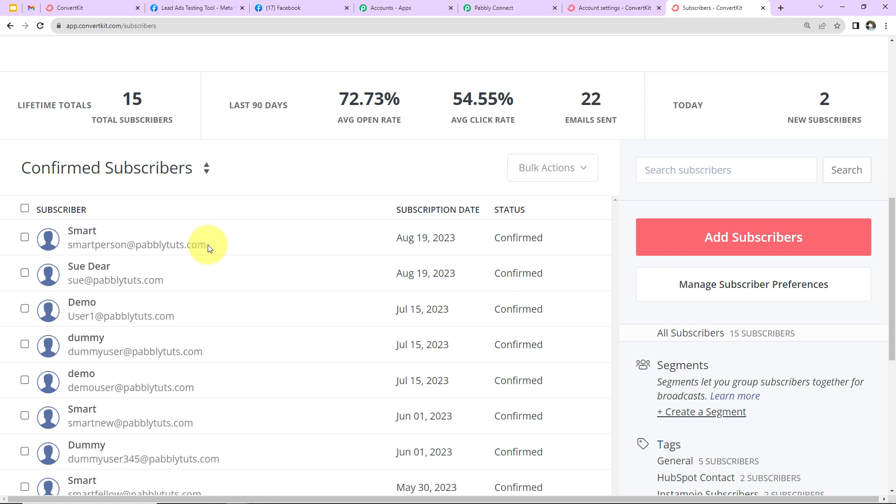
left_click(77, 231)
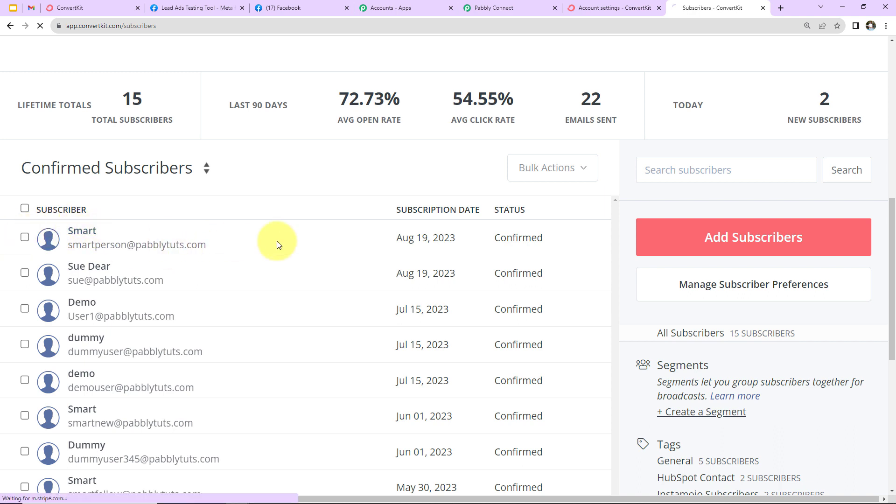
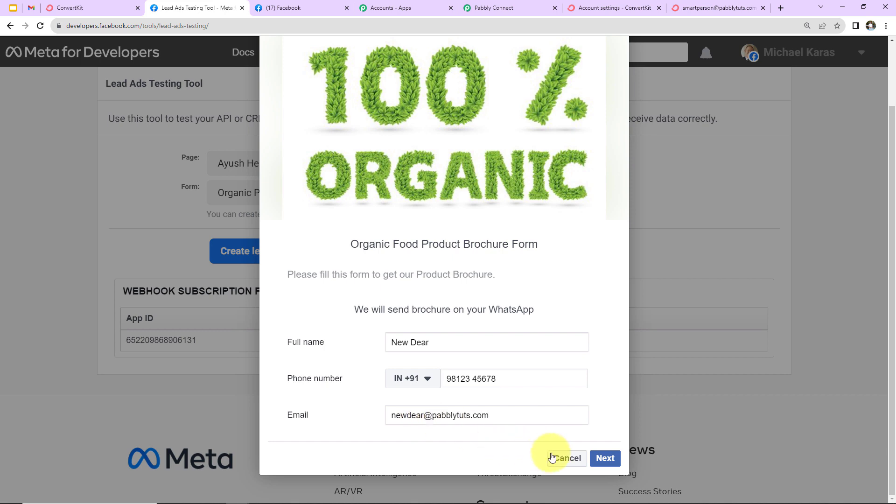
Enter the test lead's email address in the brochure form, submit the test lead and close the form.
left_click(597, 462)
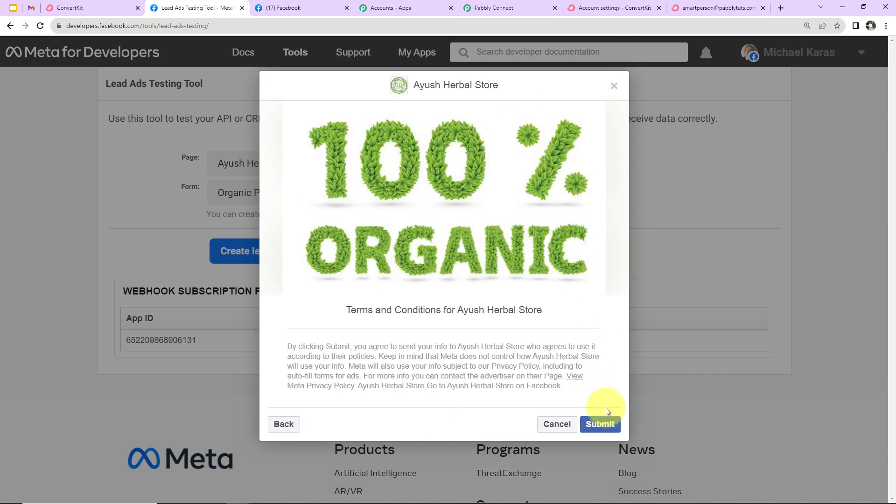
left_click(607, 426)
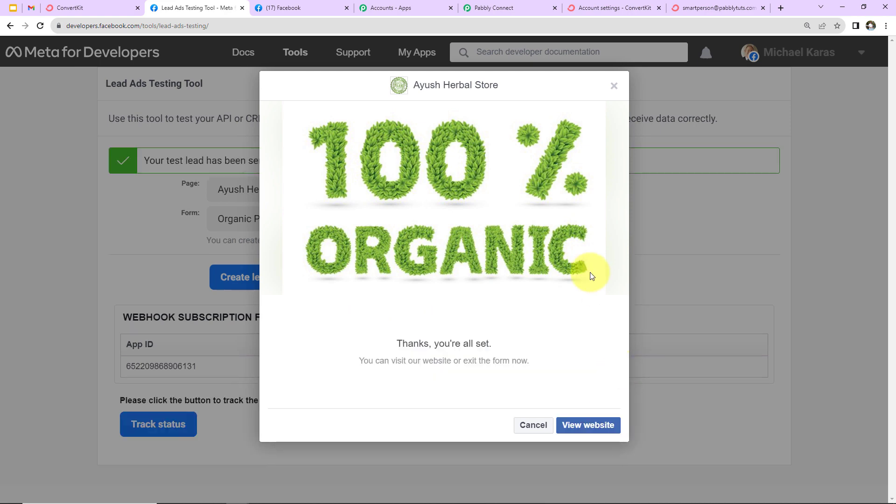
left_click(614, 86)
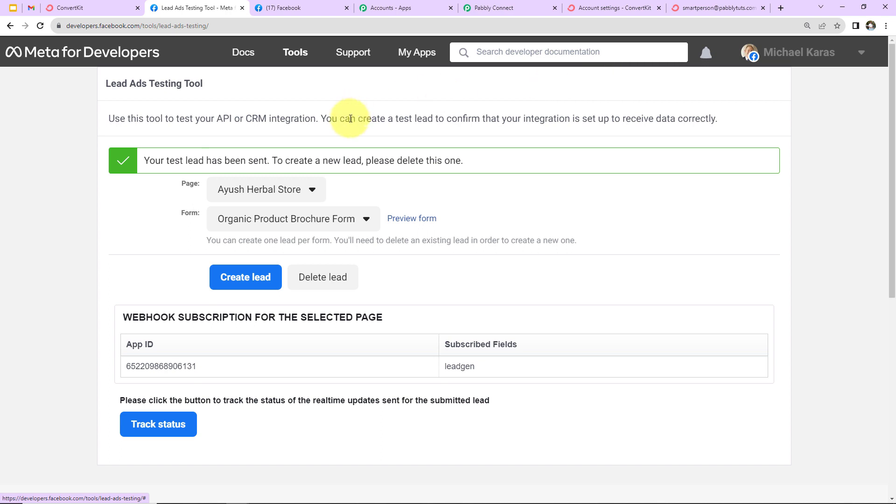
In Gmail, open the newest ConvertKit confirmation email and confirm the lead's subscription.
left_click(31, 8)
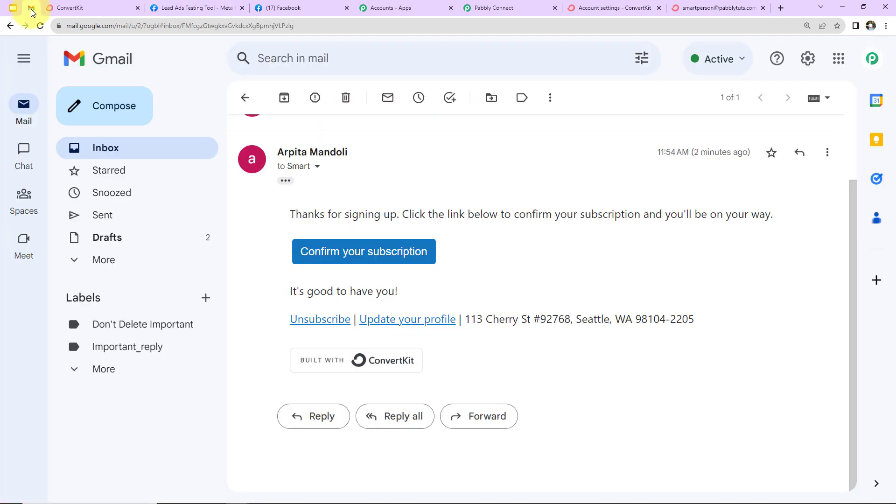
left_click(116, 154)
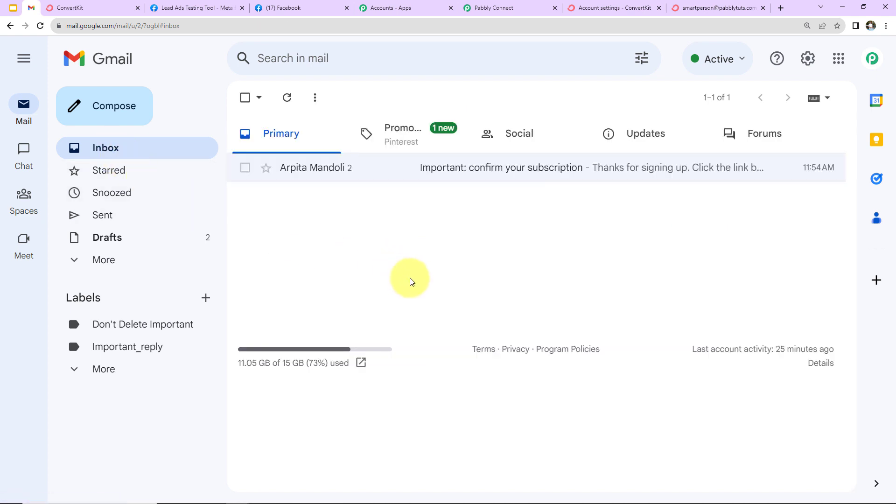
left_click(450, 173)
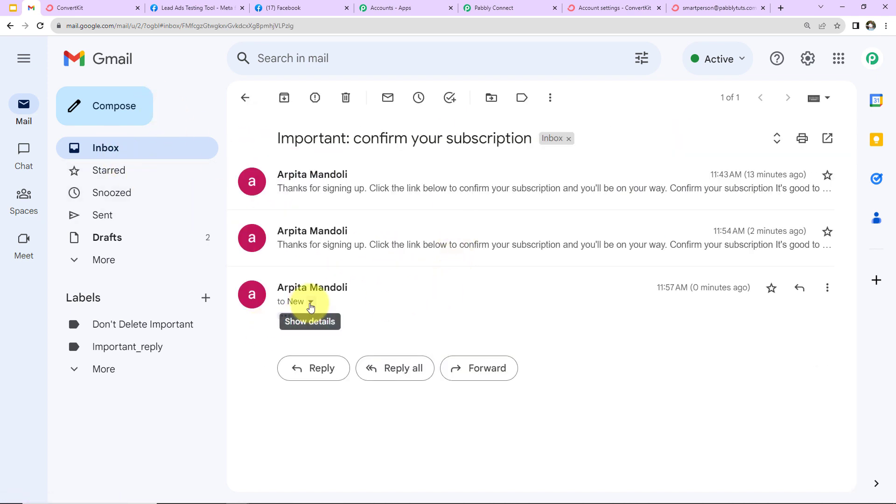
left_click(286, 317)
scroll(400, 310, "down", 2)
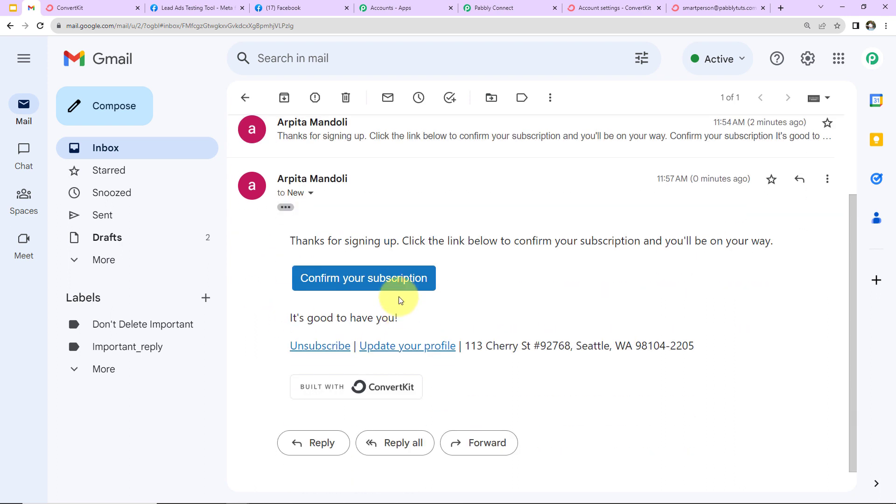
left_click(398, 286)
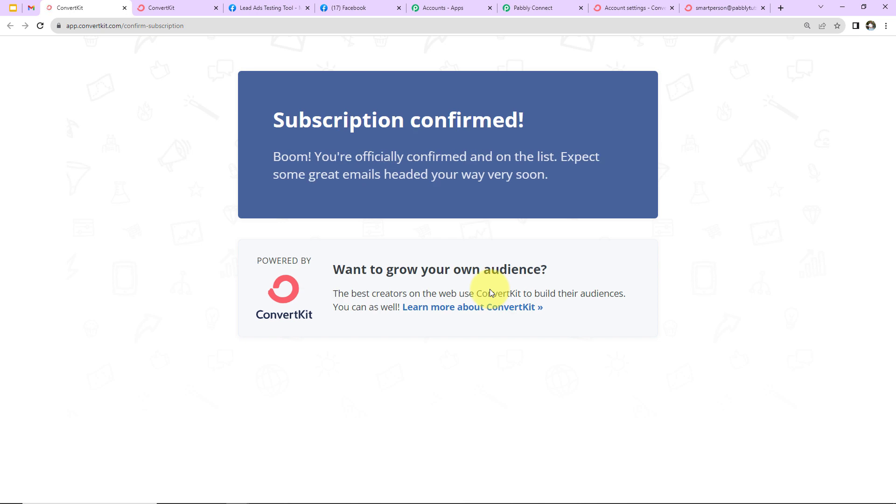
left_click(705, 9)
Check ConvertKit's Confirmed Subscribers for the new subscriber dated Aug 19, 2023, then return to Pabbly.
left_click(121, 66)
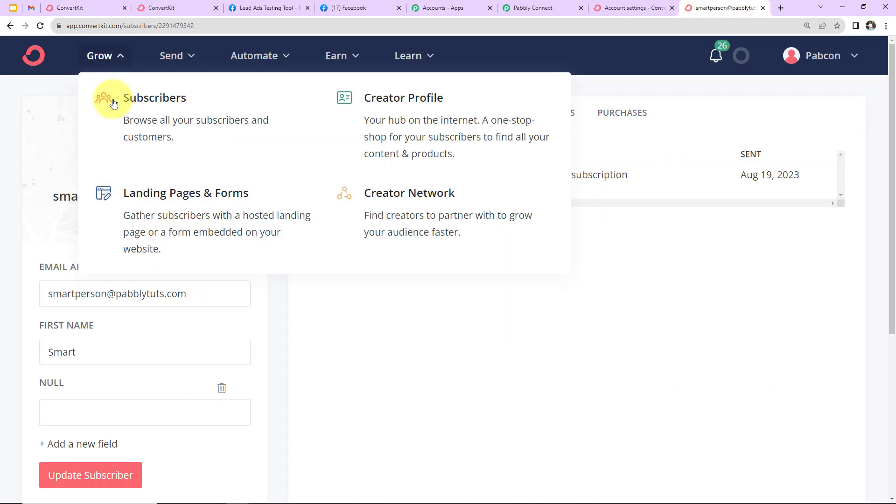
left_click(146, 117)
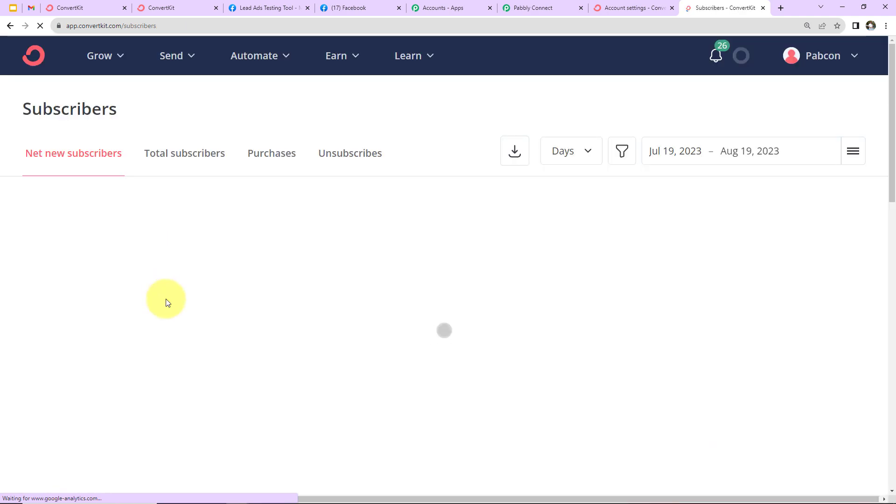
scroll(164, 262, "down", 10)
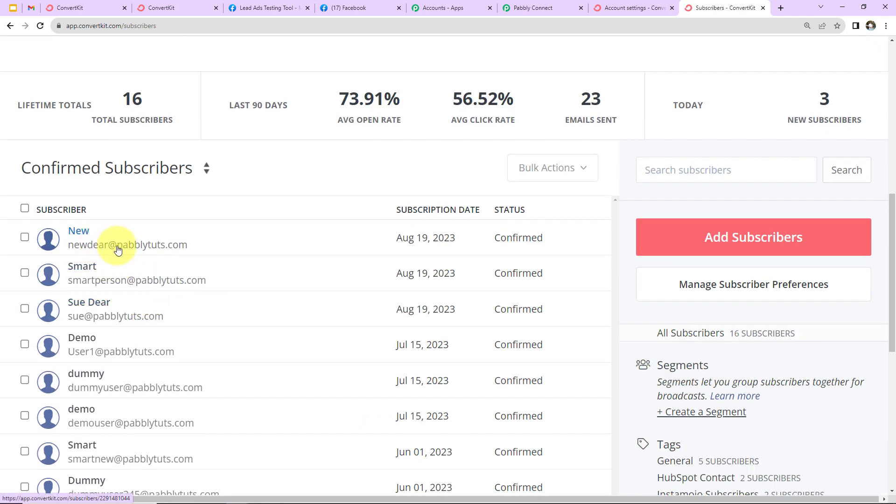
left_click(79, 232)
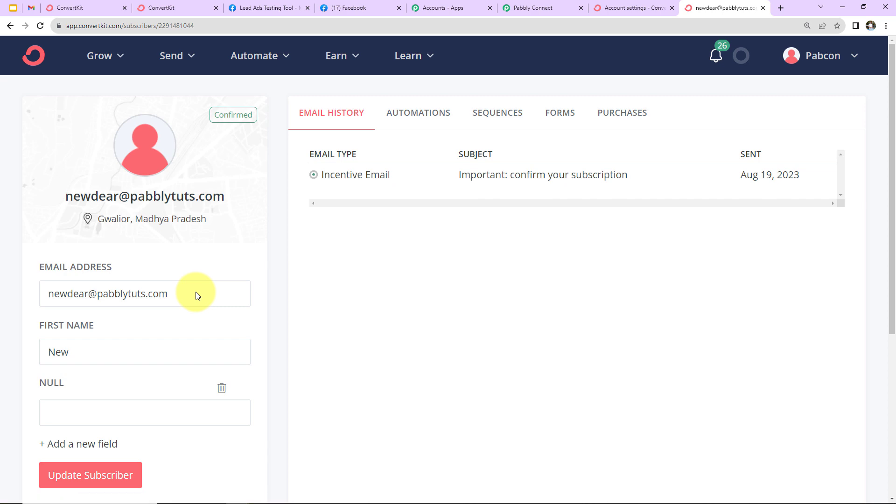
left_click(525, 9)
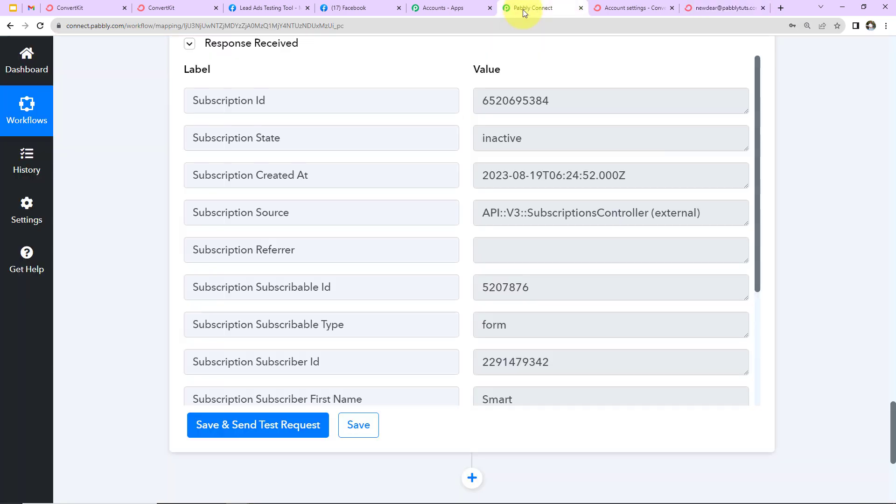
Collapse the Facebook New Lead, Text Formatter Split Text and ConvertKit Add Subscriber steps.
scroll(839, 223, "up", 15)
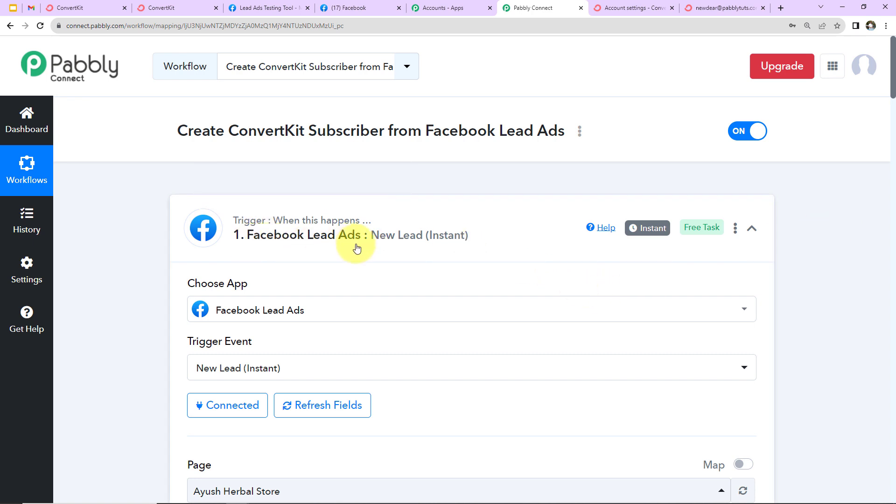
left_click(750, 232)
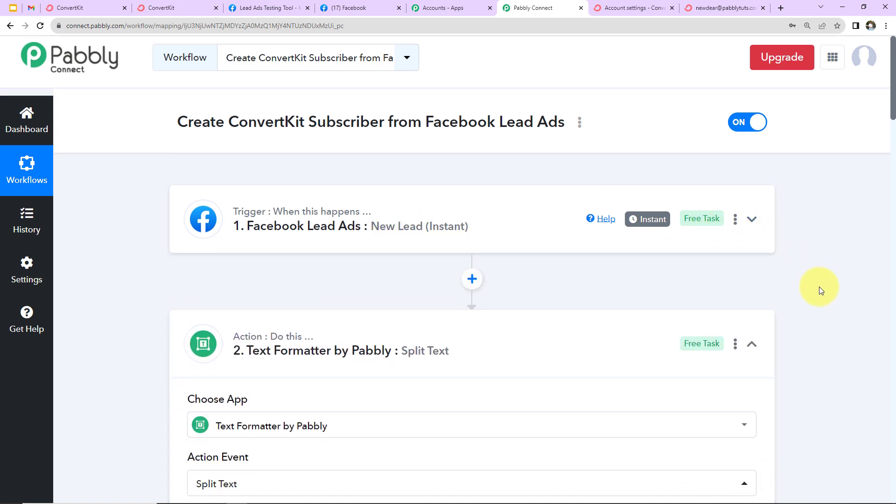
scroll(819, 287, "down", 2)
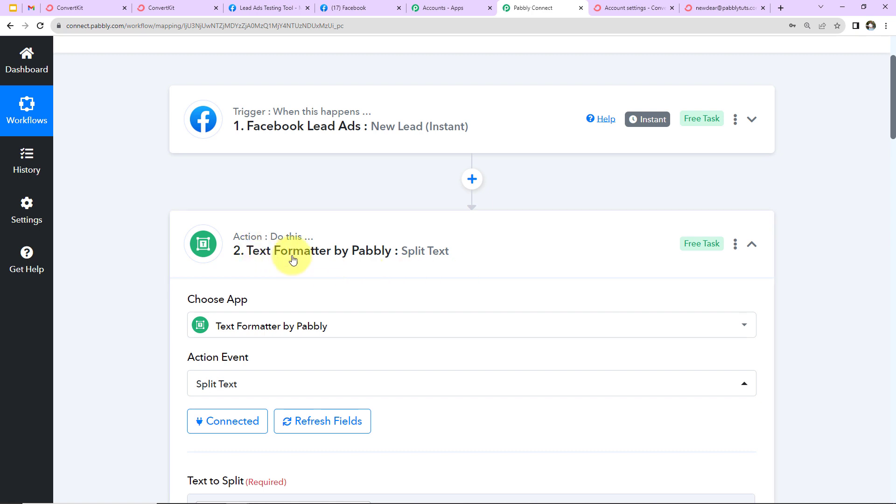
left_click(753, 244)
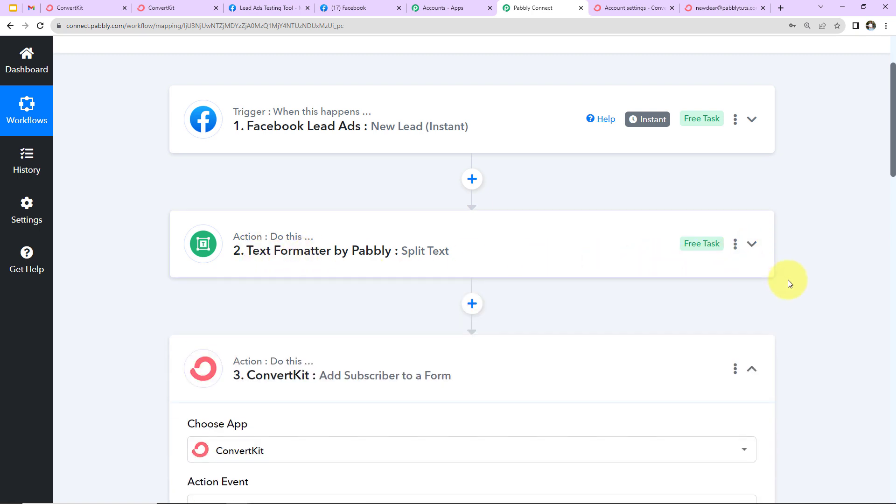
scroll(798, 274, "down", 4)
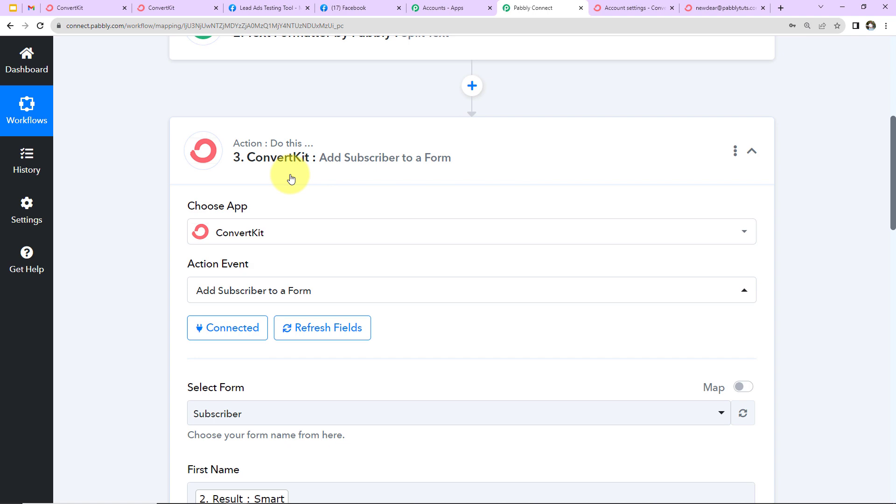
left_click(752, 152)
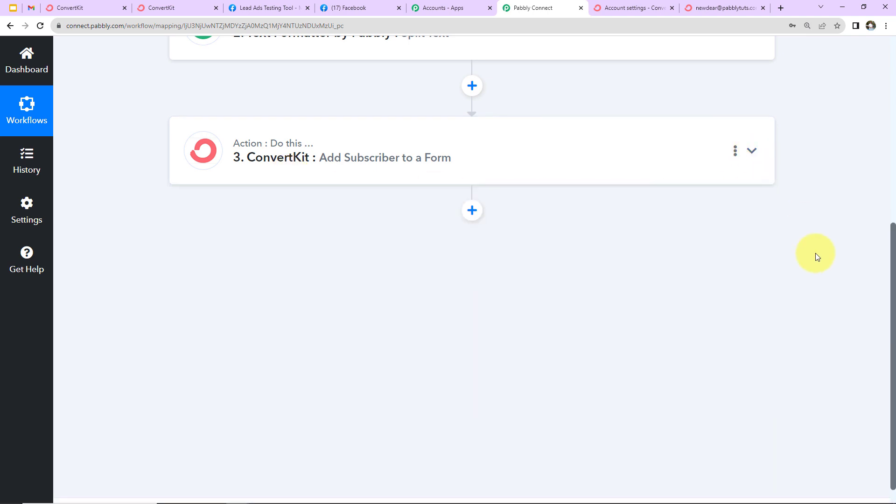
scroll(817, 256, "up", 7)
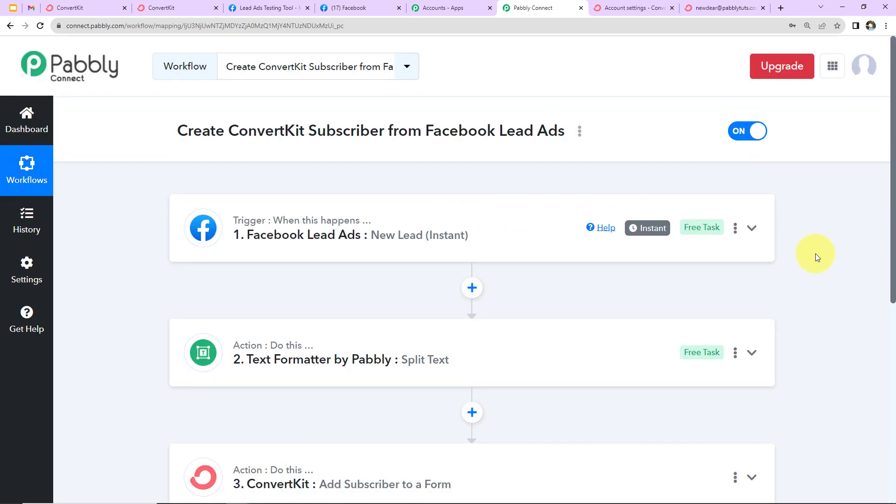